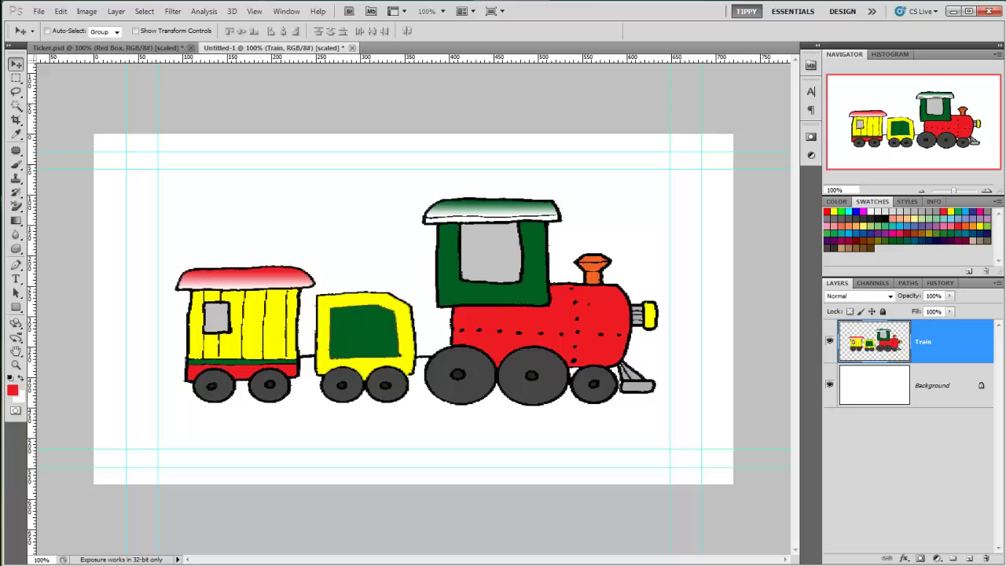
Open the Animation timeline from the Window menu to show the Train layer track.
click(285, 11)
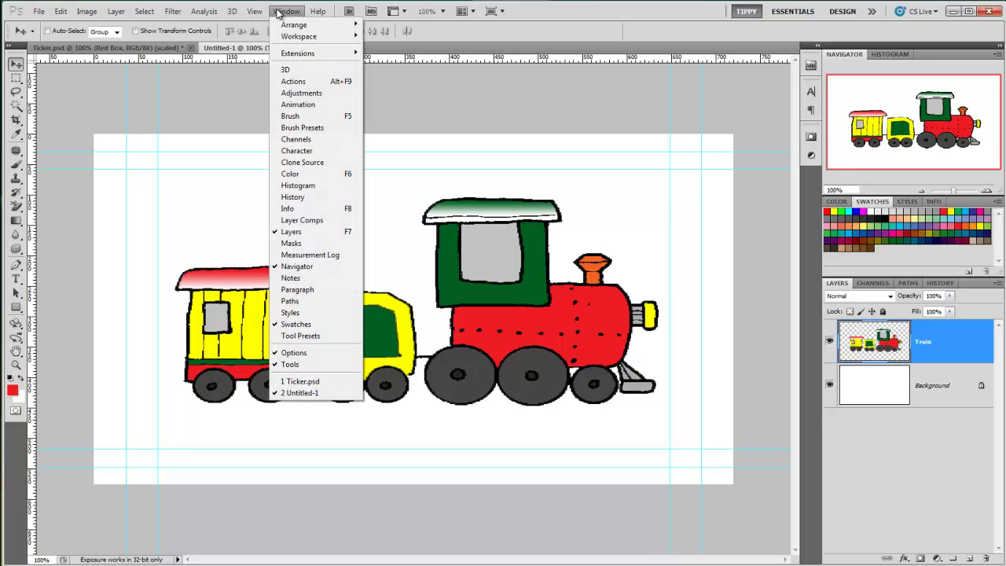
click(303, 105)
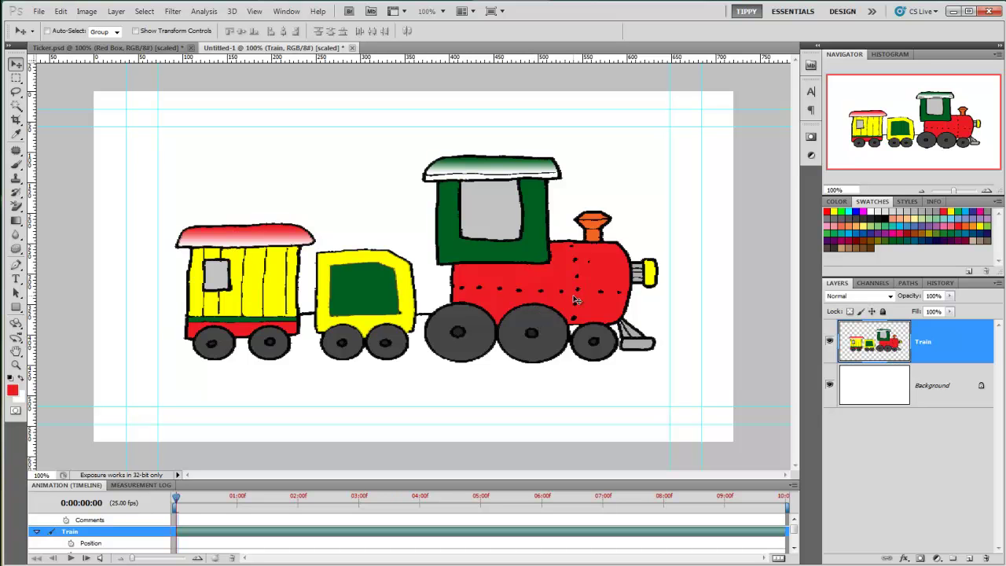
Drag the train off the canvas's left edge and enlarge the timeline to reveal all Train tracks.
drag(577, 300, 8, 314)
drag(643, 283, 82, 306)
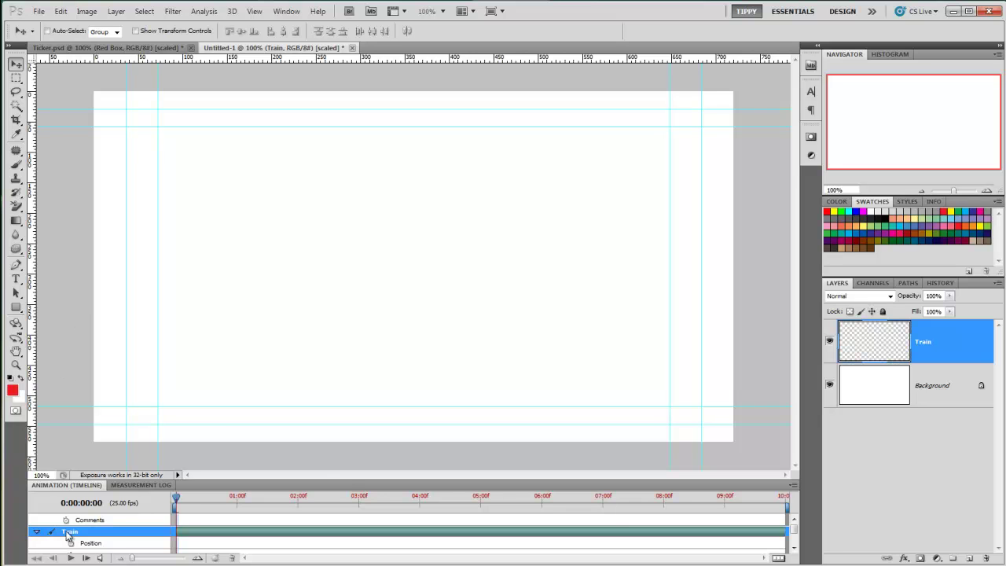
drag(341, 478, 340, 427)
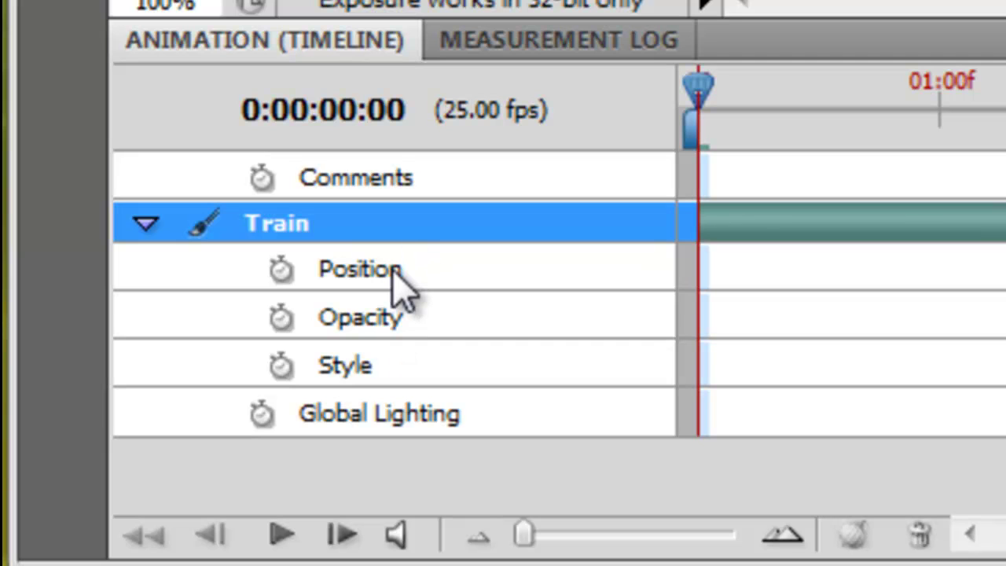
Set a Position keyframe at 0:00, then drag the train across the canvas at 08:00.
click(281, 269)
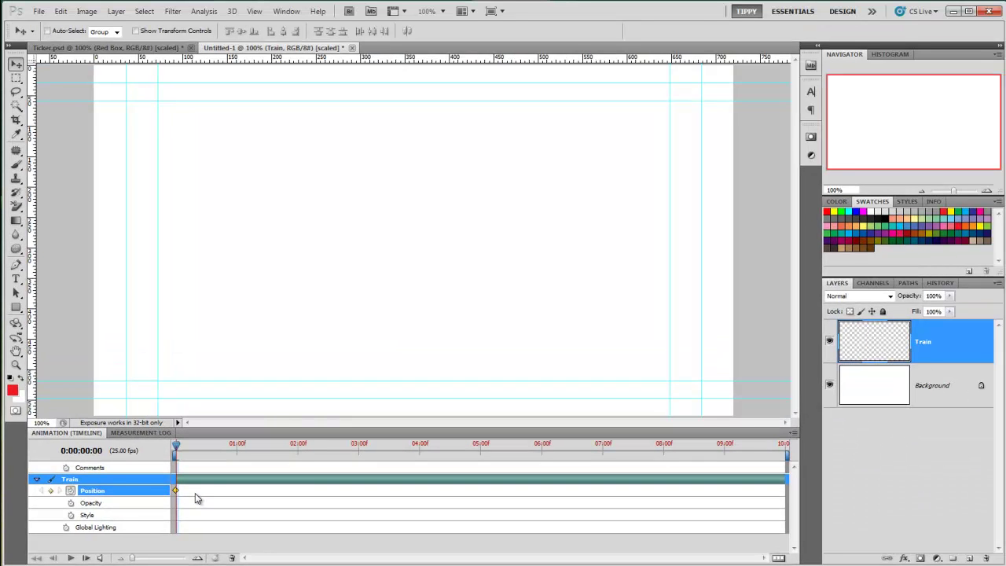
drag(177, 446, 665, 455)
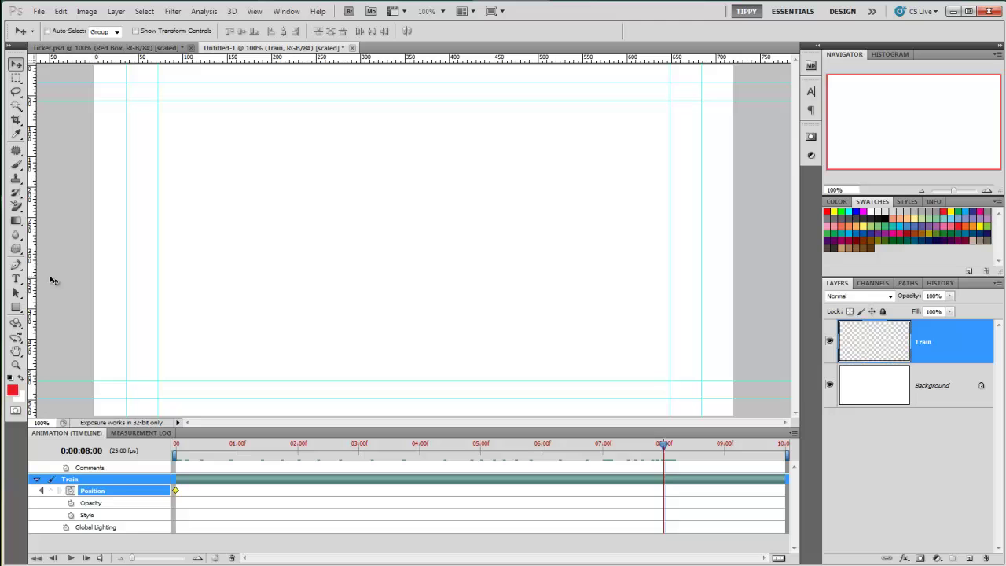
drag(37, 276, 705, 279)
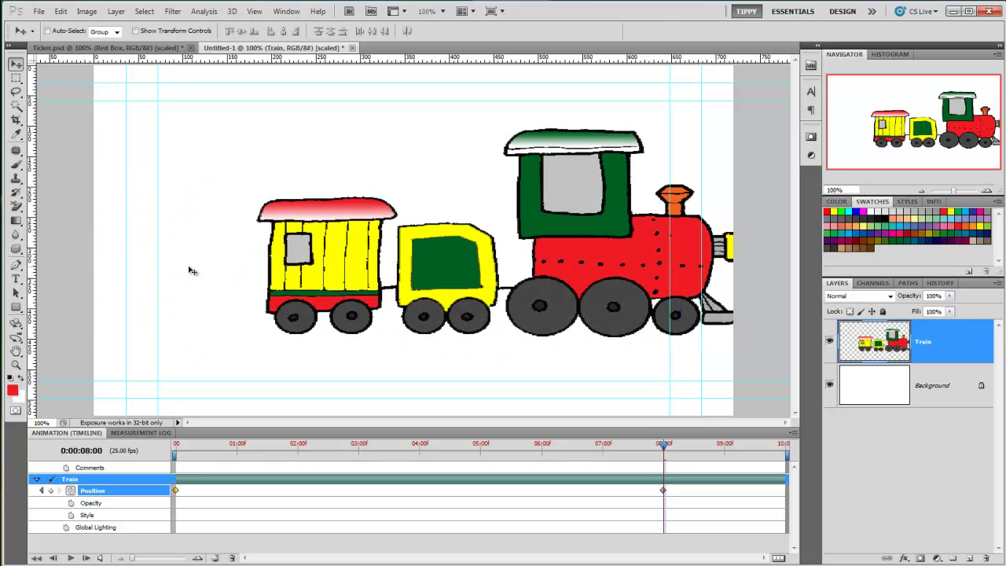
drag(198, 270, 678, 265)
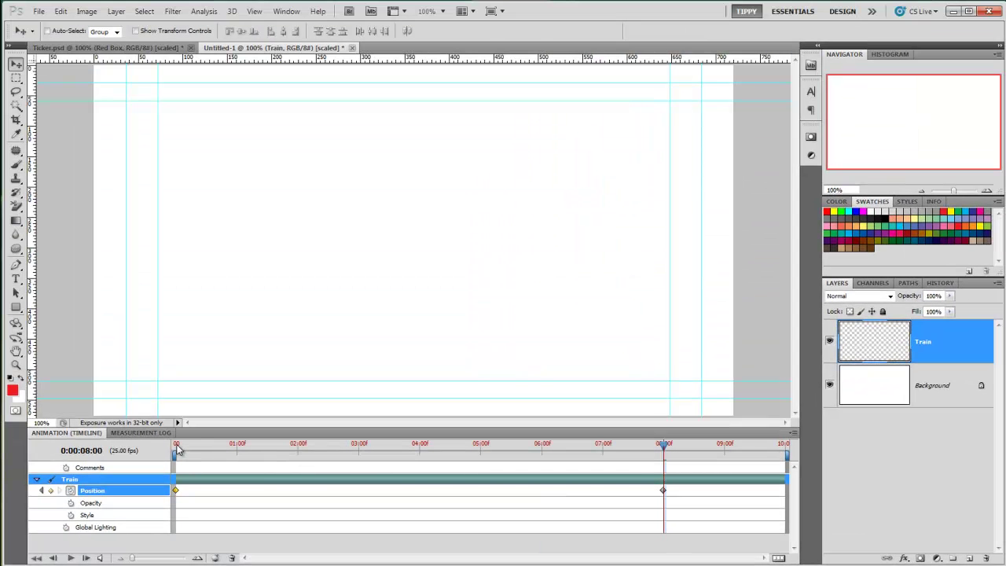
click(178, 448)
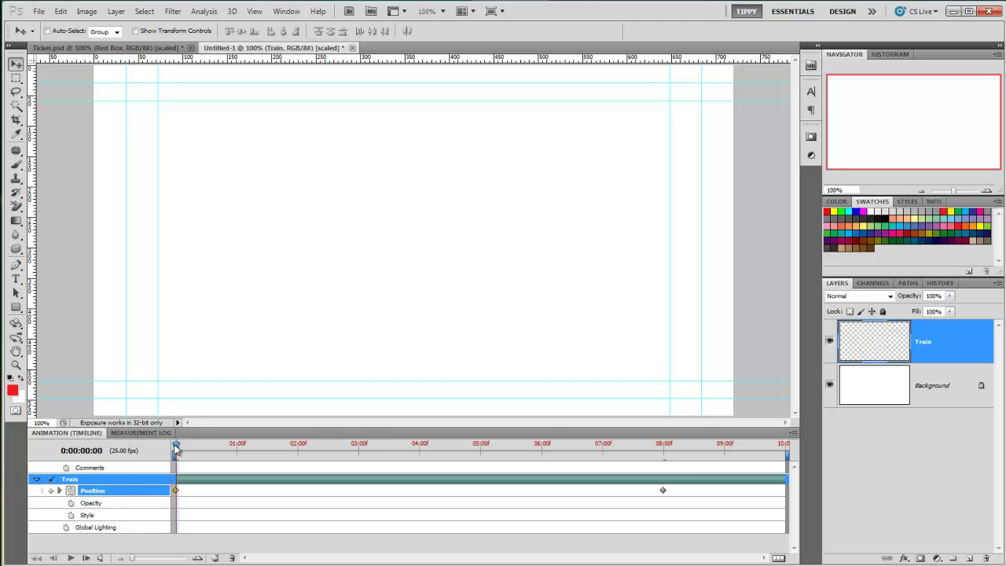
drag(179, 449, 663, 456)
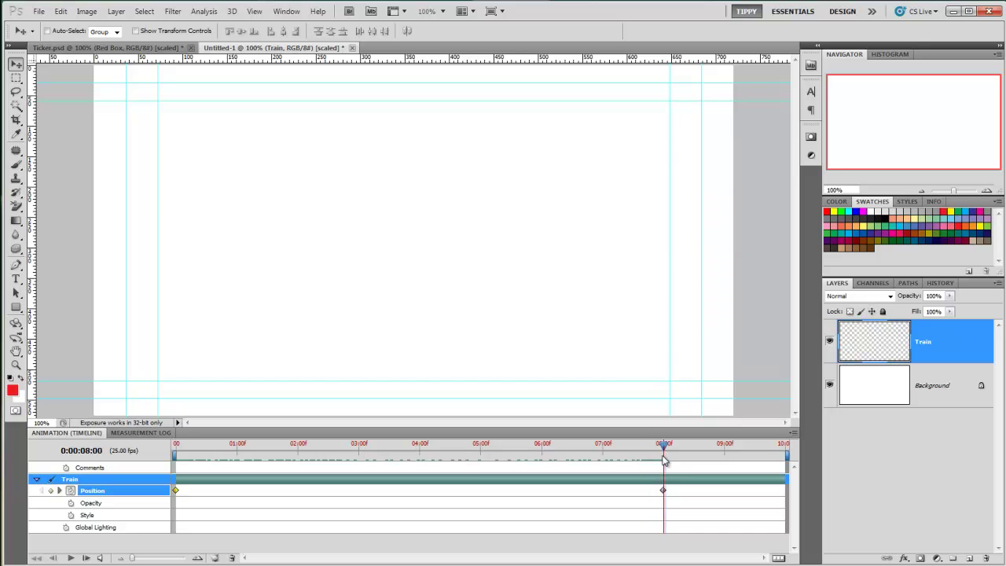
drag(192, 446, 169, 450)
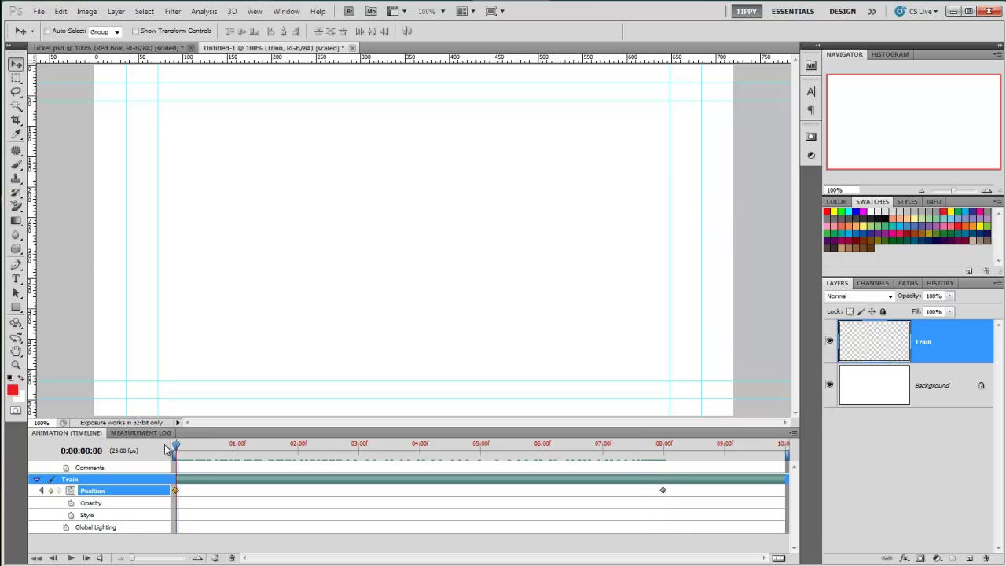
click(71, 558)
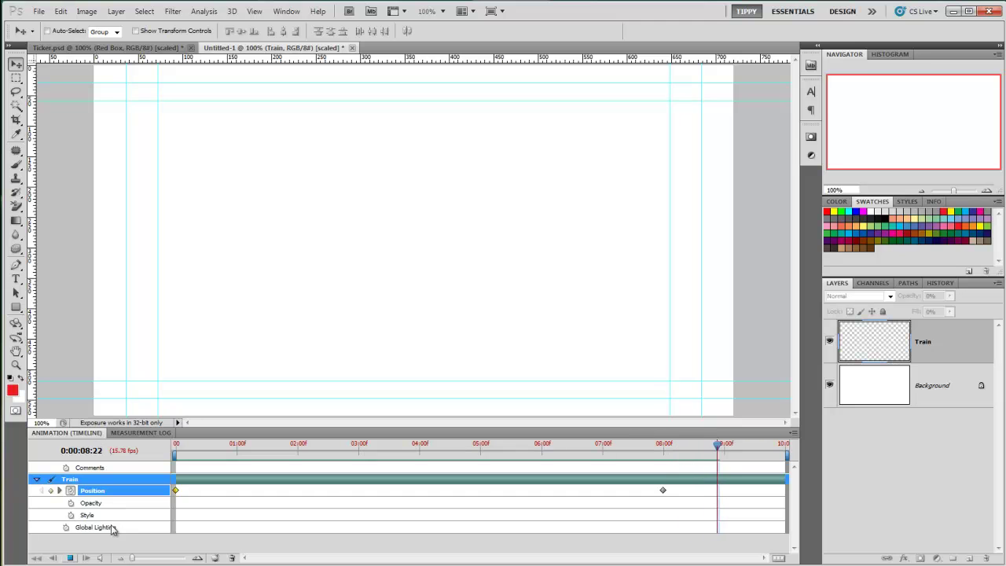
Add a Position keyframe at 04:00 and verify it with the keyframe navigation arrows.
click(66, 557)
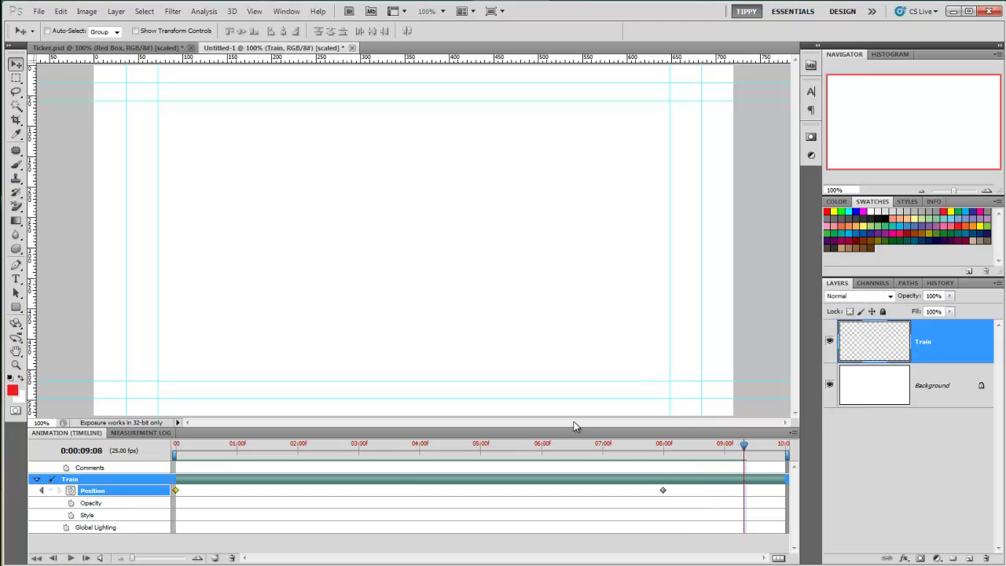
drag(380, 455, 420, 446)
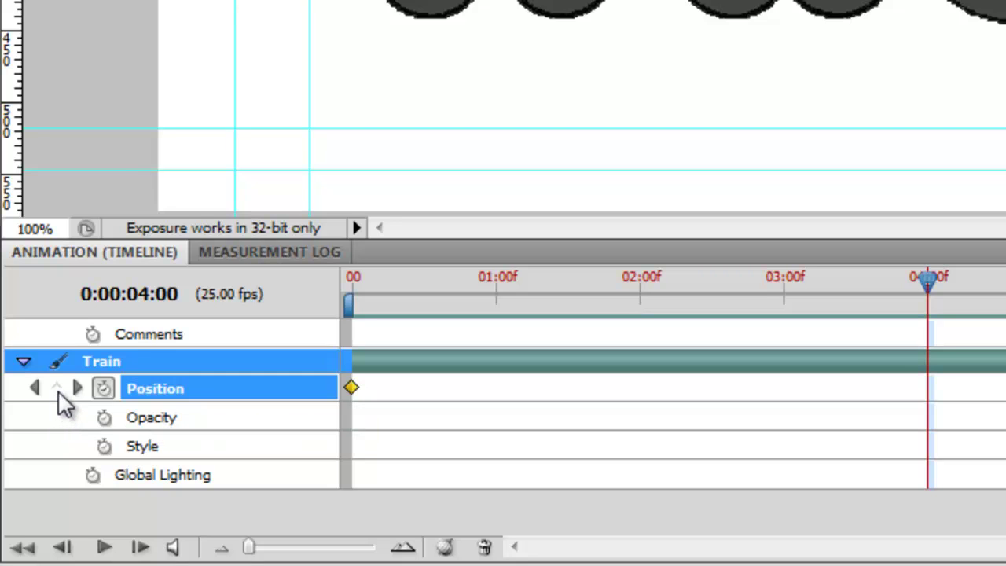
click(58, 389)
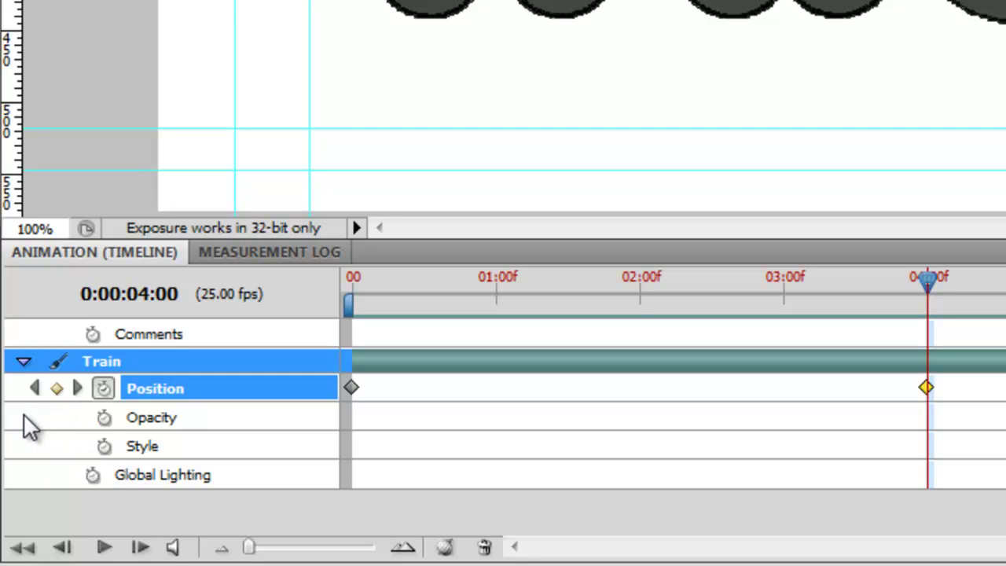
click(37, 388)
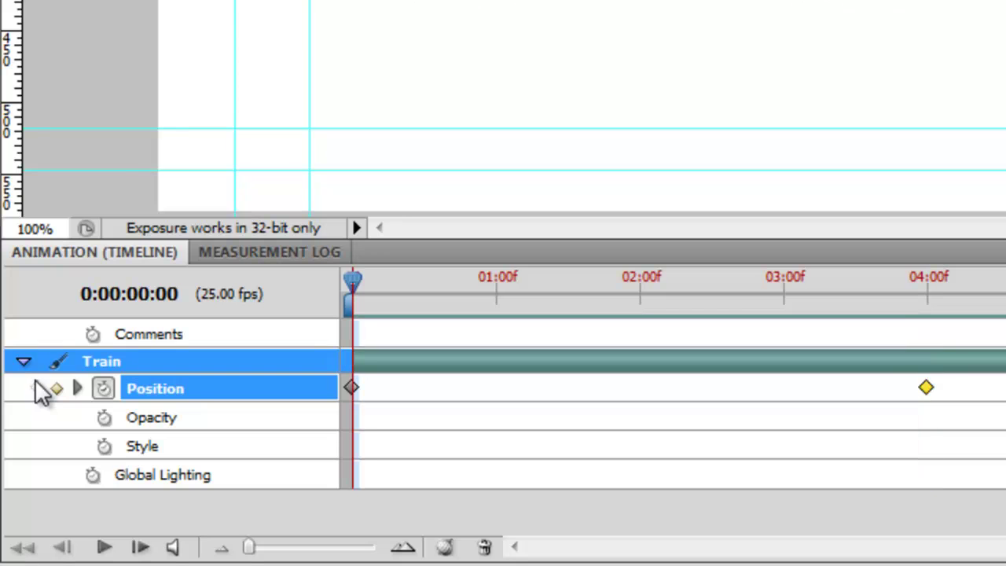
click(76, 387)
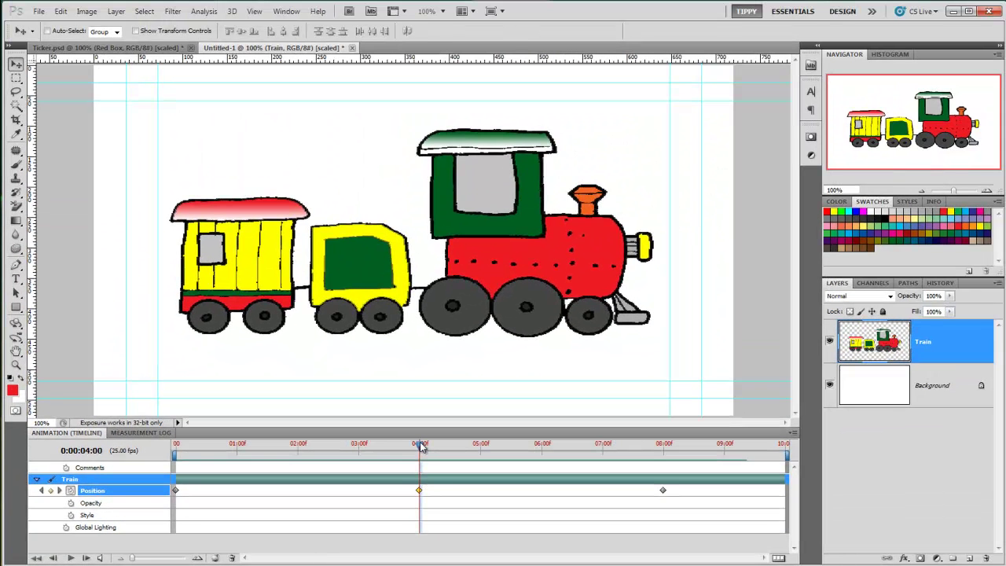
Copy the 04:00 Position keyframe and paste it at 04:24 so the train holds still.
drag(421, 446, 478, 447)
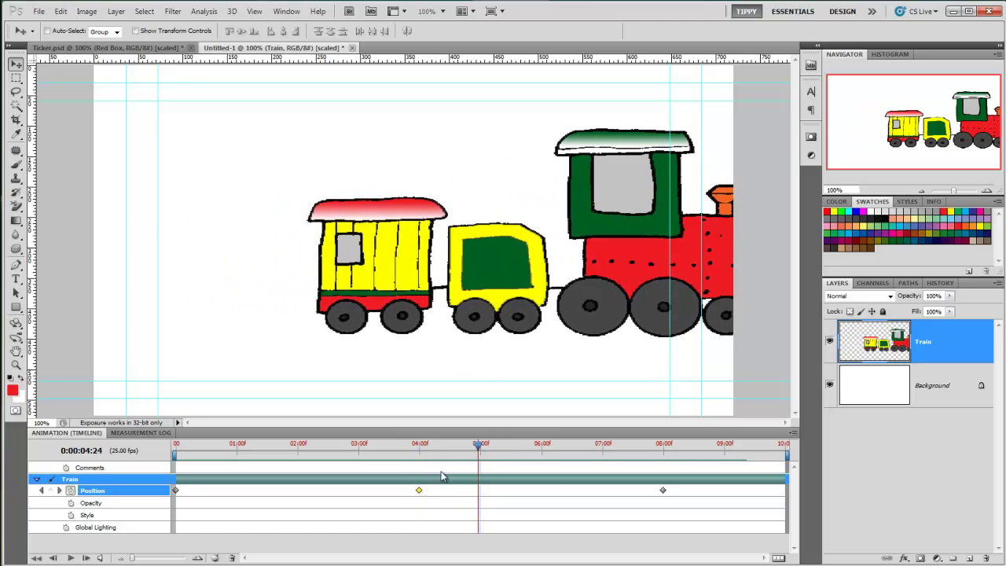
right_click(420, 493)
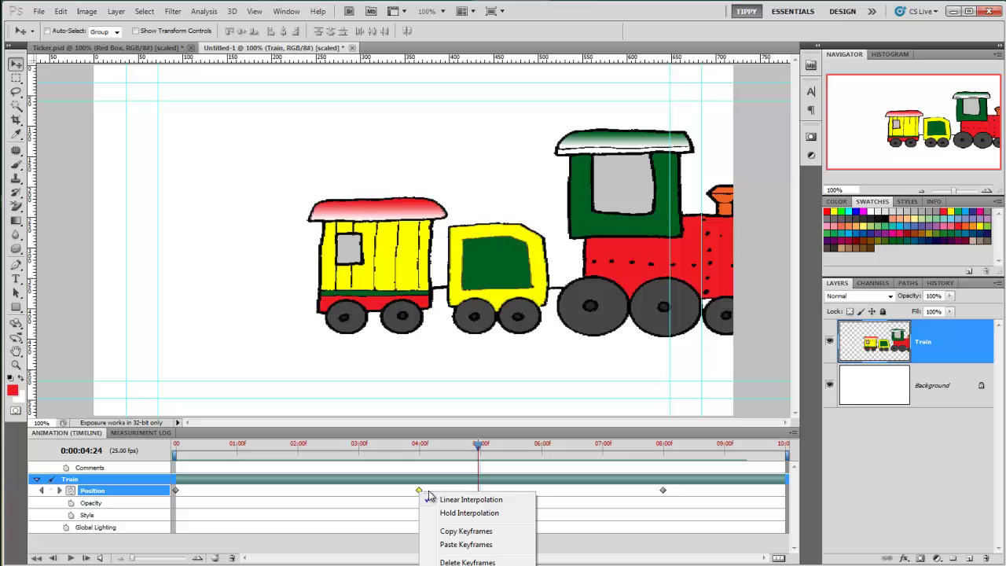
click(458, 531)
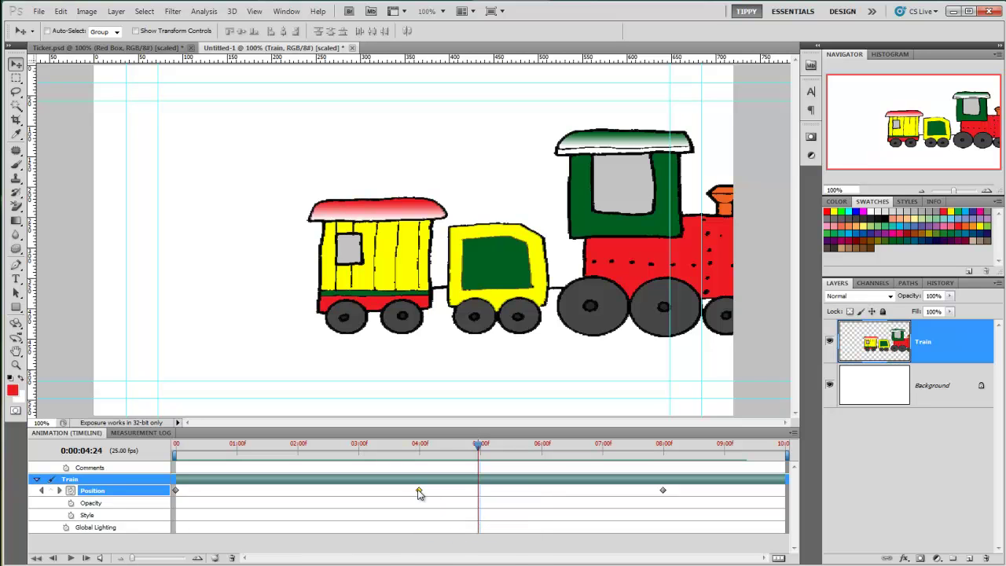
right_click(420, 492)
click(448, 544)
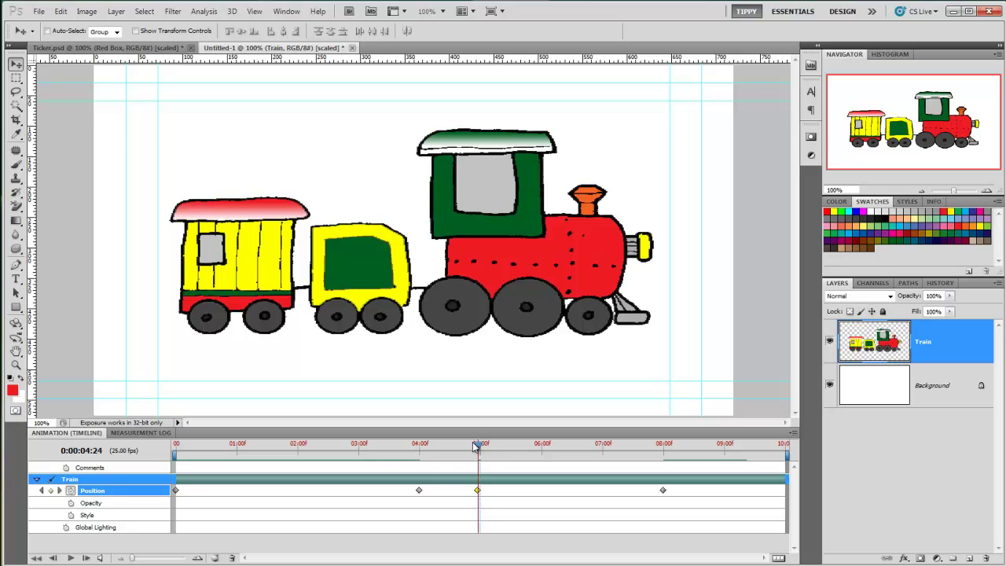
mouse_move(476, 447)
mouse_down()
mouse_move(418, 452)
mouse_move(478, 454)
mouse_up()
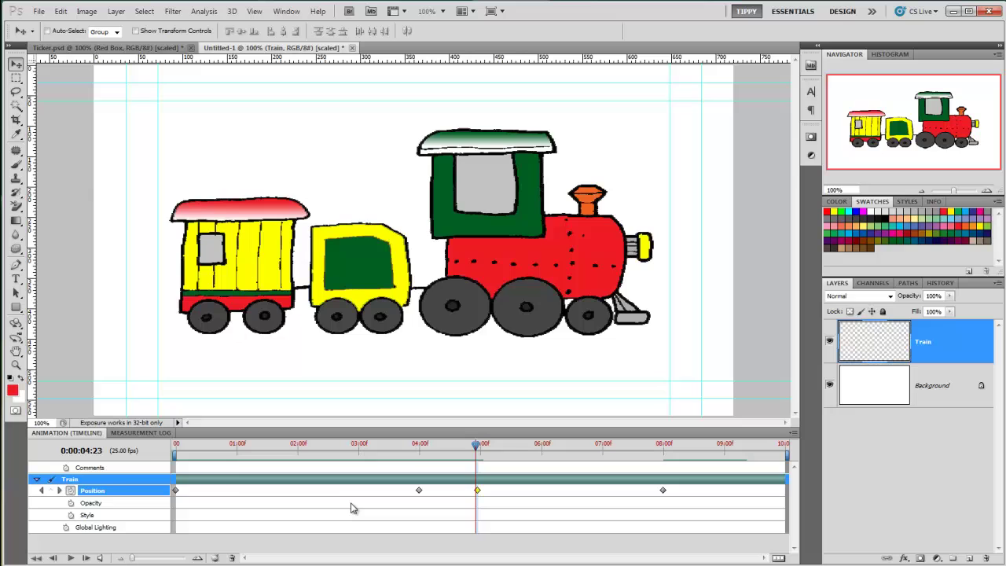
Play the four-keyframe train animation from the start, then stop and return to about 2:03.
click(175, 454)
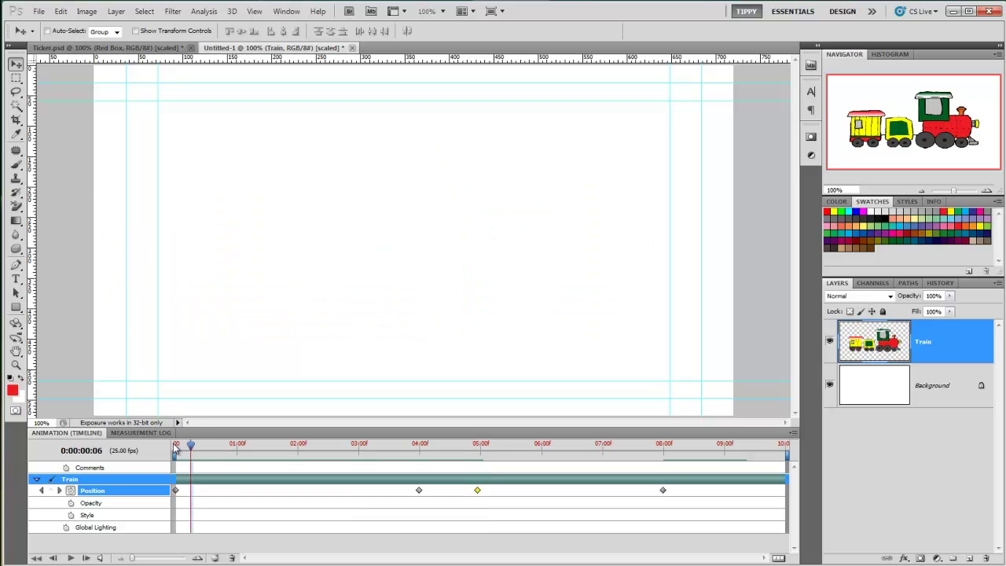
click(71, 558)
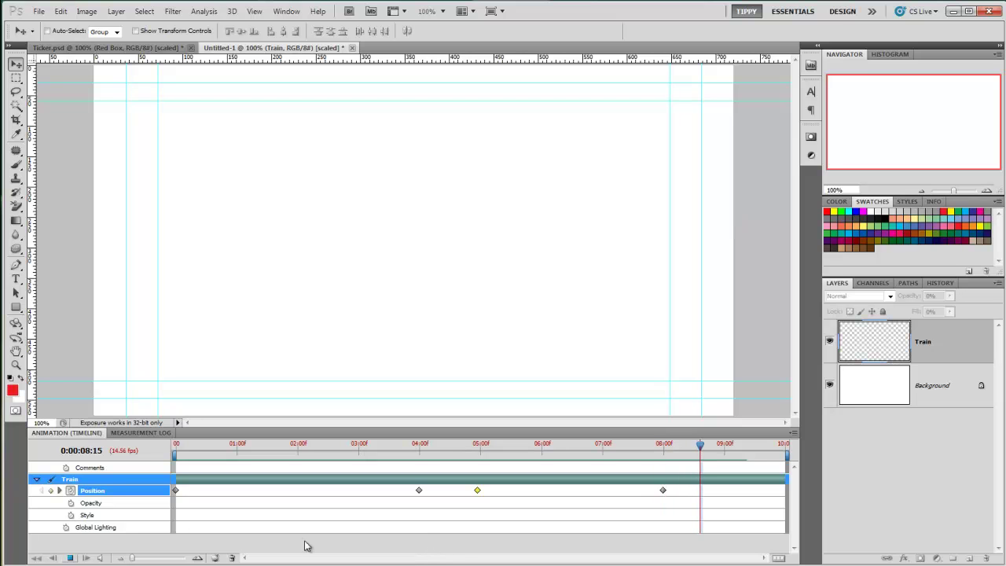
click(69, 558)
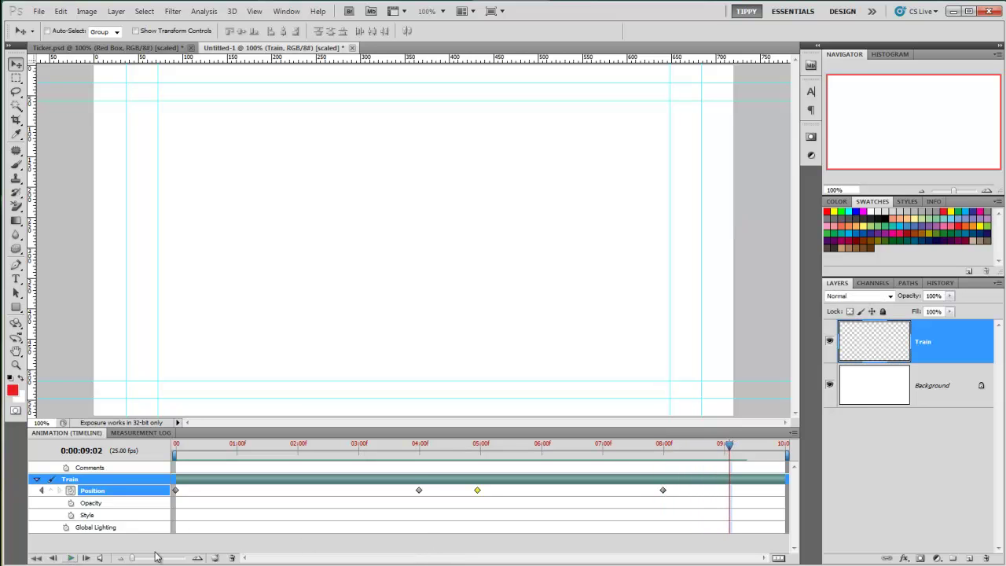
click(441, 453)
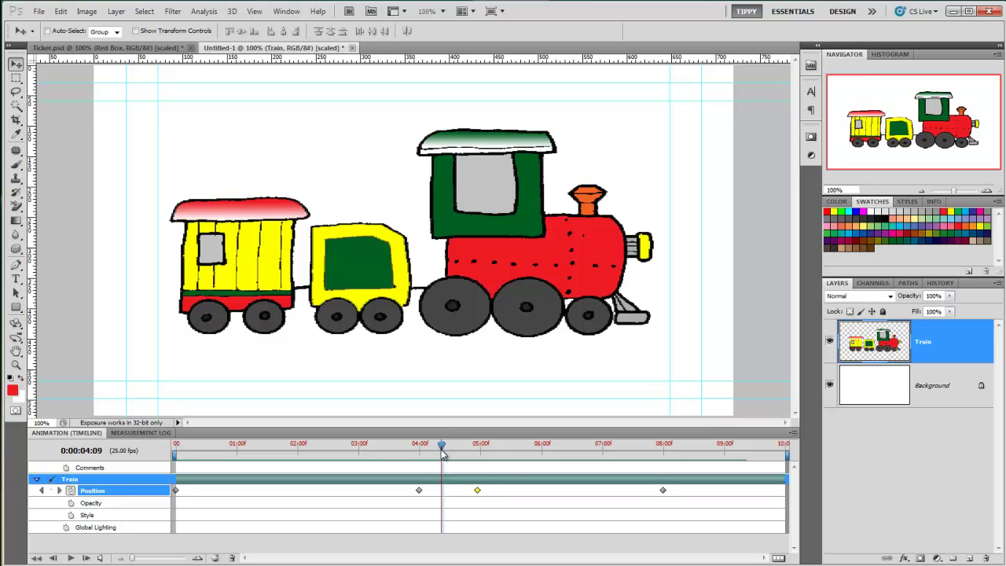
drag(442, 454, 307, 461)
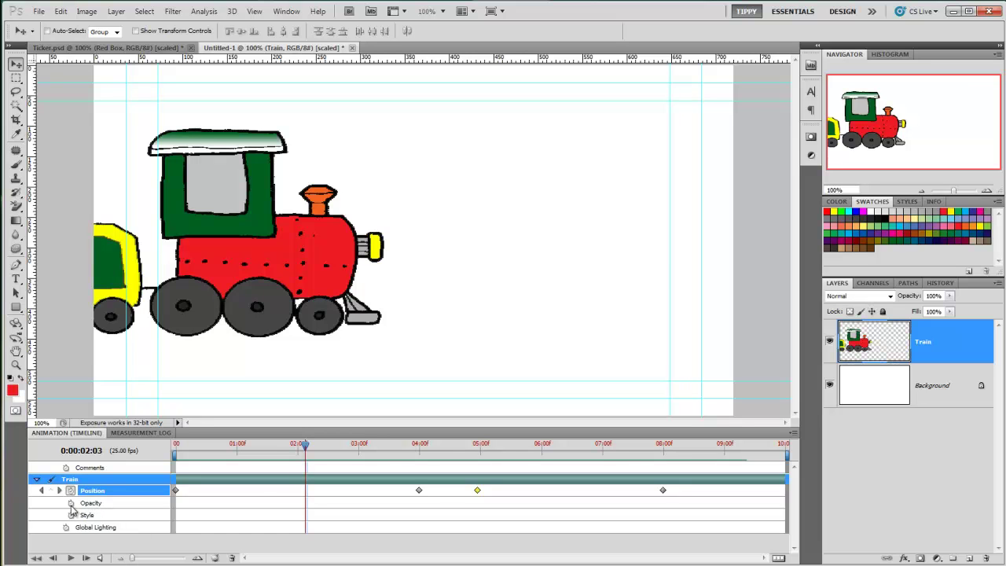
Keyframe Opacity at 2:03, set 0% opacity at frame 0, and move that keyframe to about 1:00.
click(70, 504)
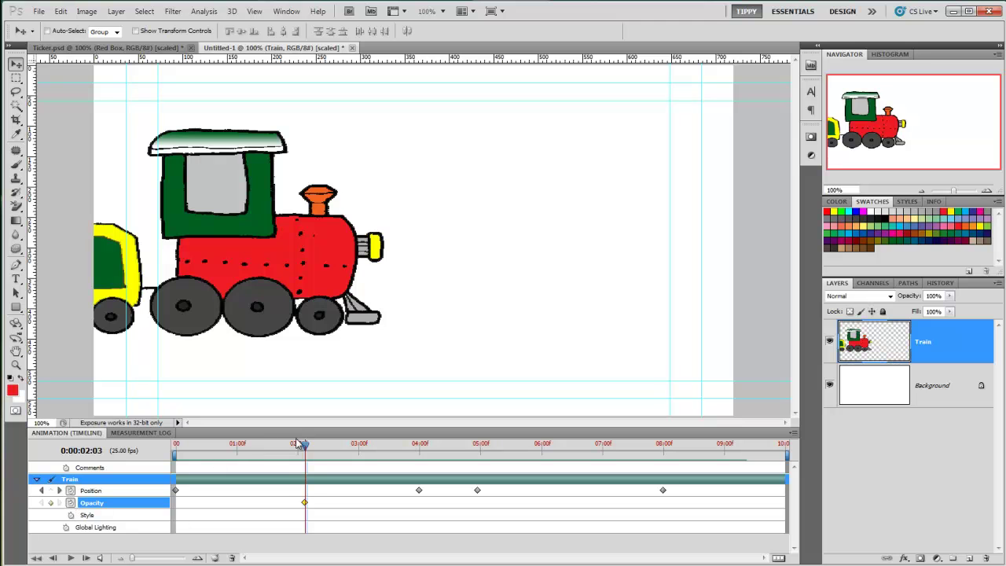
drag(305, 448, 175, 452)
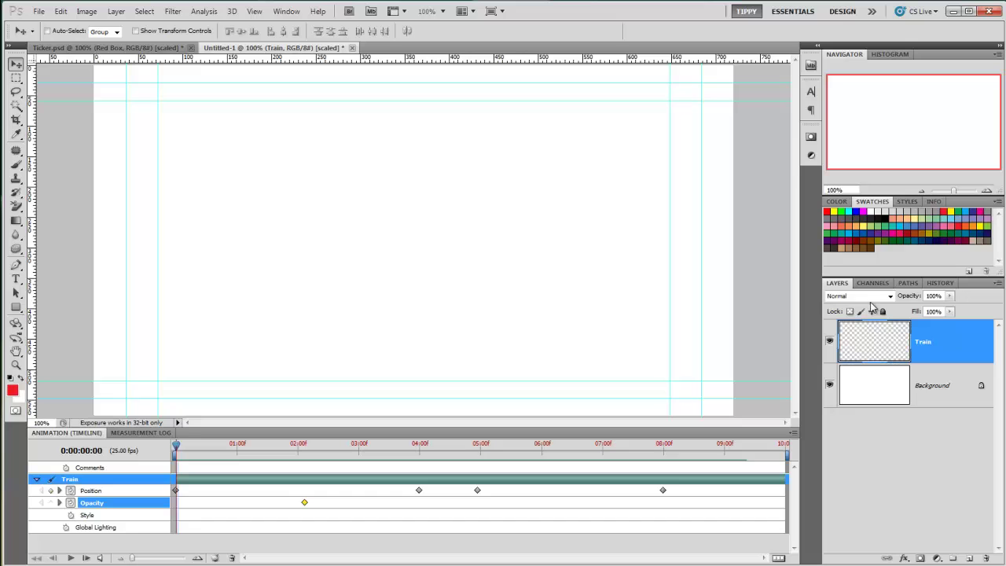
drag(912, 303, 705, 314)
drag(177, 449, 305, 455)
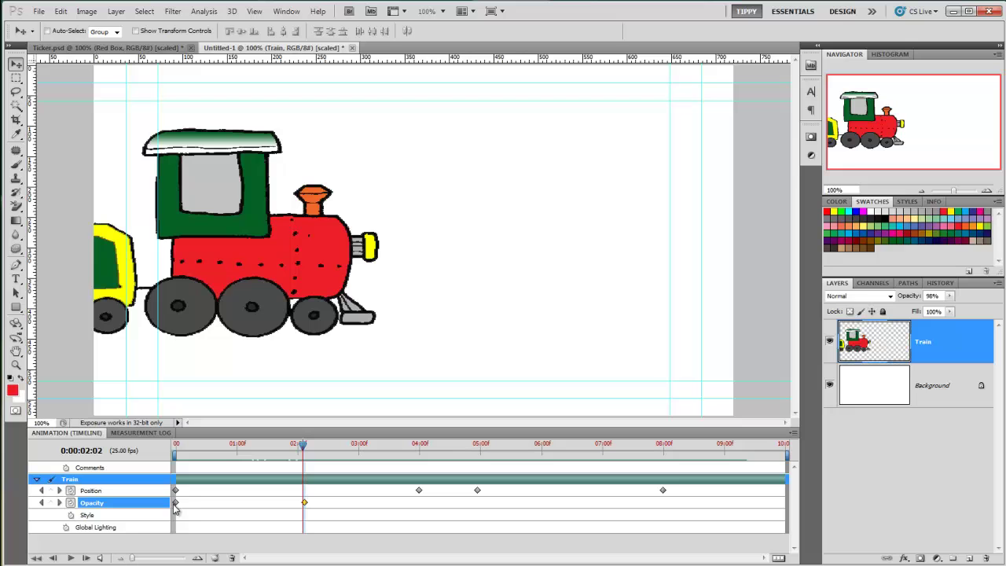
drag(177, 505, 240, 505)
mouse_move(244, 454)
mouse_down()
mouse_move(261, 454)
mouse_move(207, 454)
mouse_move(278, 453)
mouse_move(183, 453)
mouse_move(288, 455)
mouse_move(243, 458)
mouse_up()
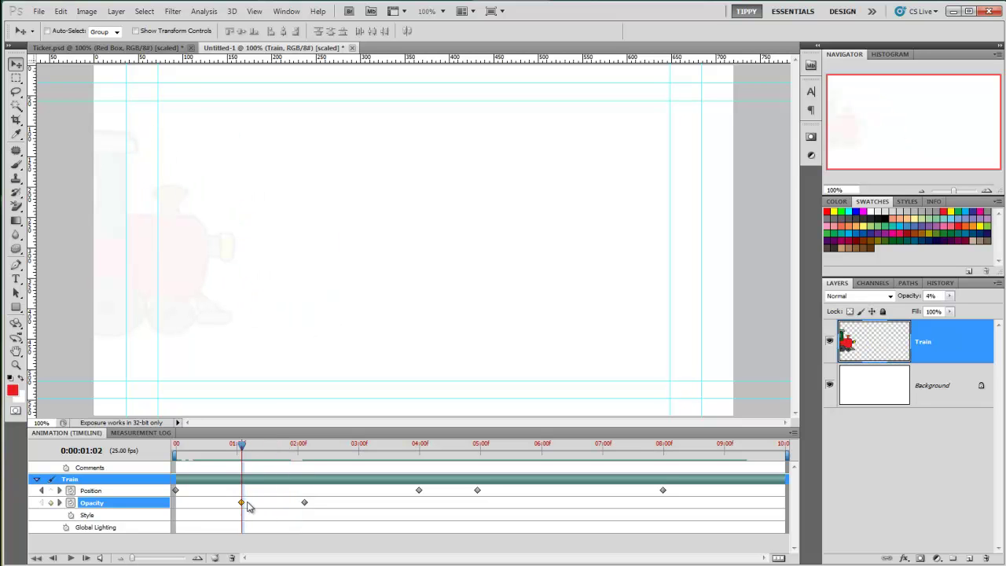
Move the first Opacity keyframe later to about 1:12 and preview the fade-in.
drag(247, 503, 271, 504)
drag(244, 448, 176, 452)
click(71, 558)
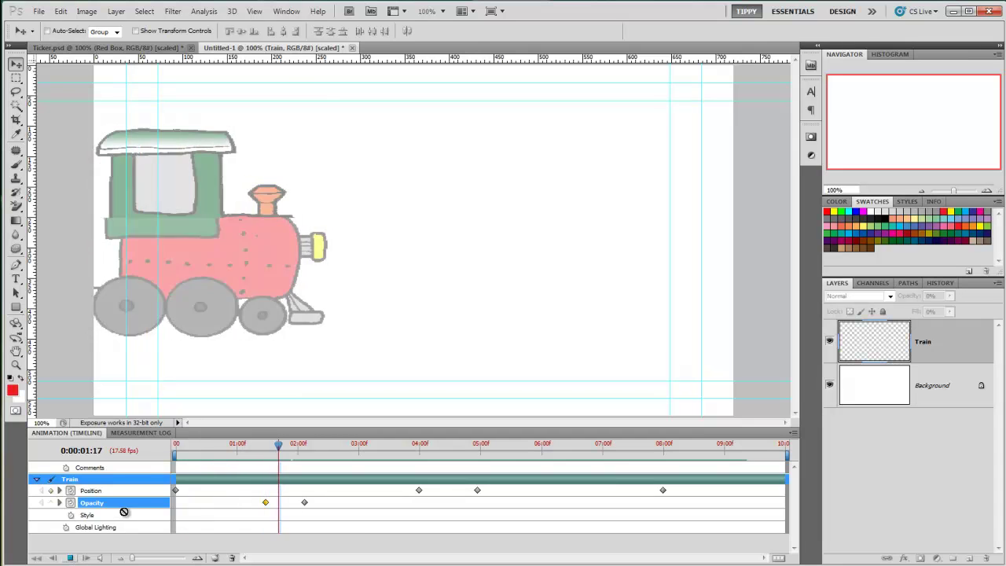
mouse_move(279, 448)
mouse_down()
mouse_move(179, 448)
mouse_move(264, 448)
mouse_up()
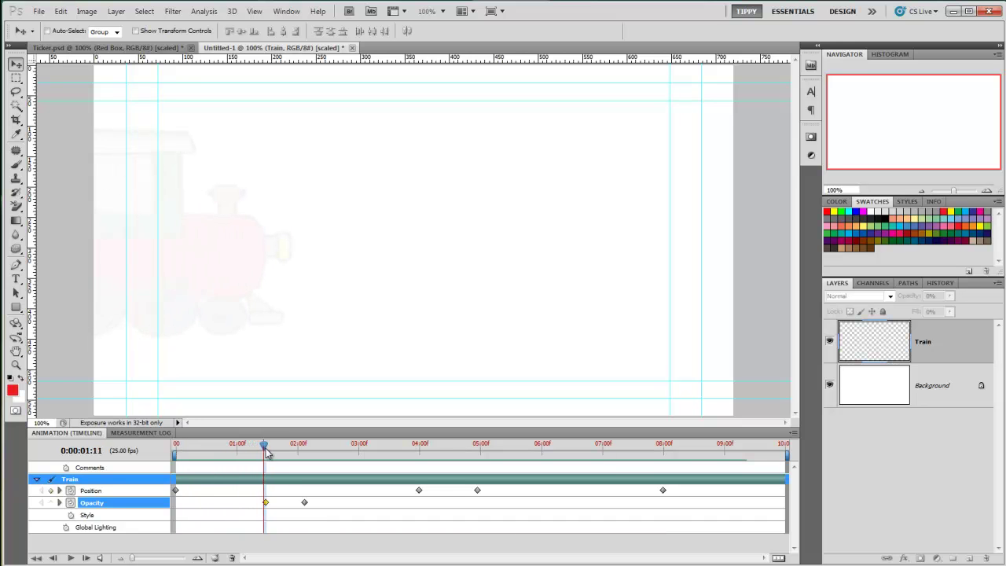
click(264, 502)
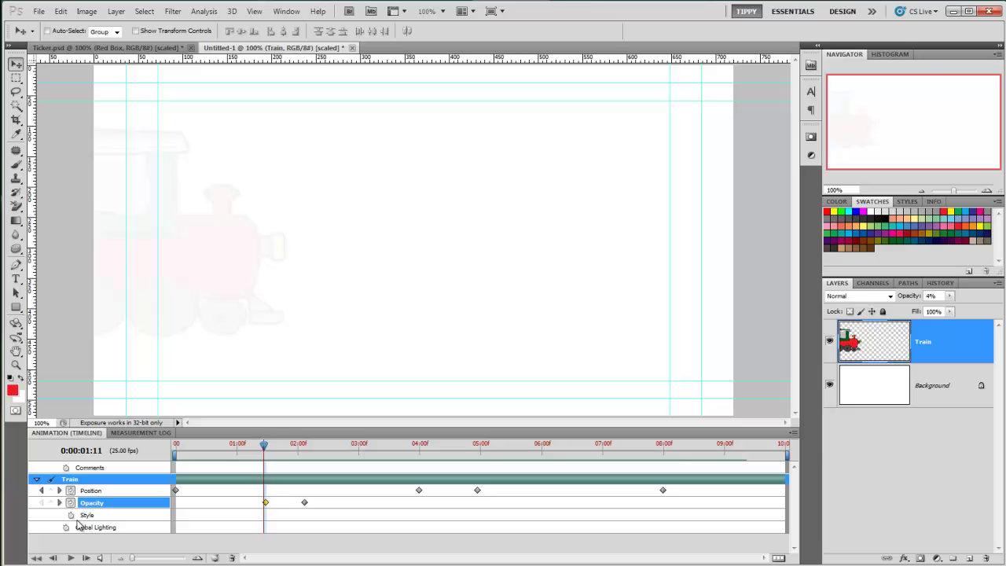
click(60, 503)
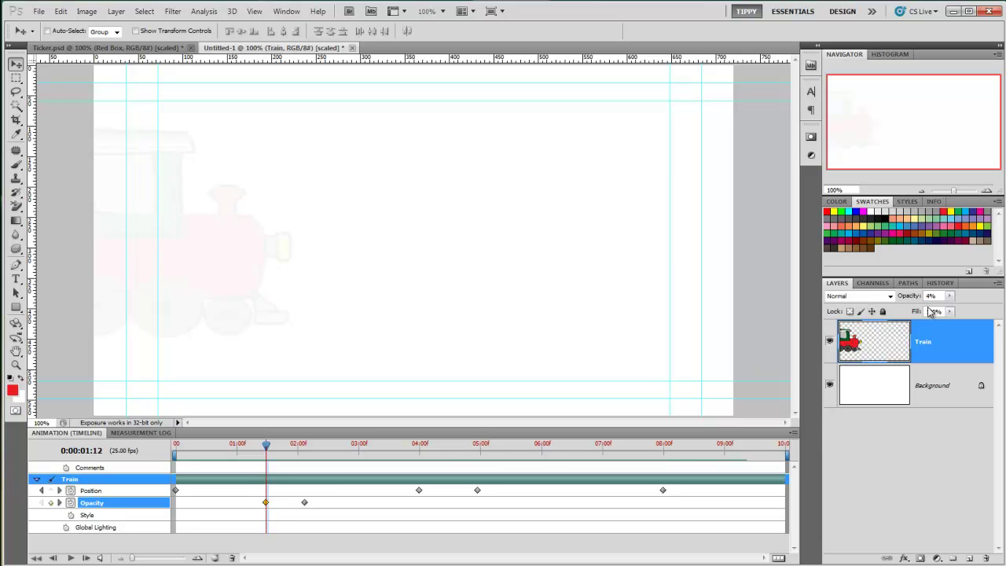
Set opacity to about 3% at 1:12, play the animation, and park the playhead at 4:11.
drag(874, 301, 876, 301)
drag(266, 448, 223, 447)
click(61, 503)
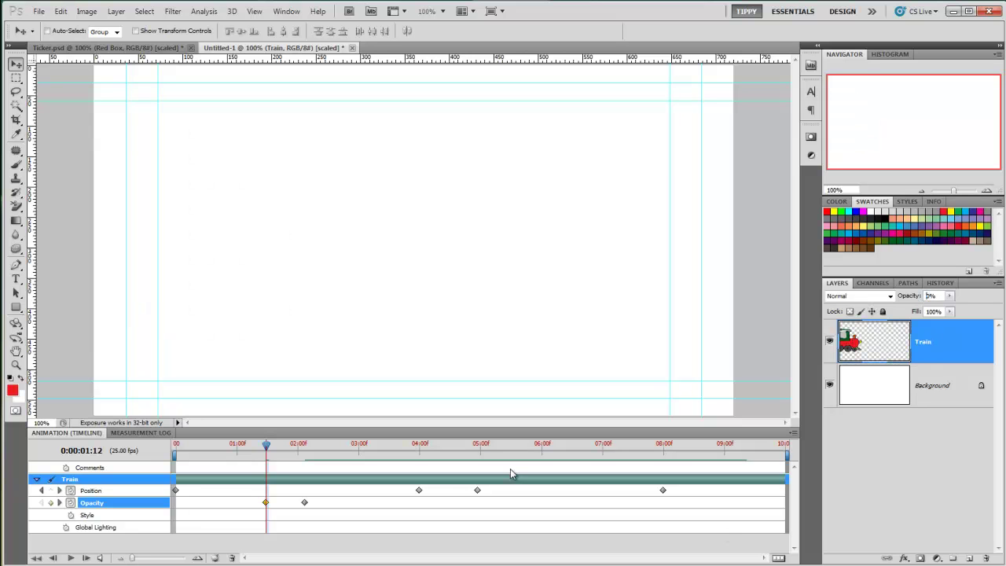
drag(266, 448, 176, 448)
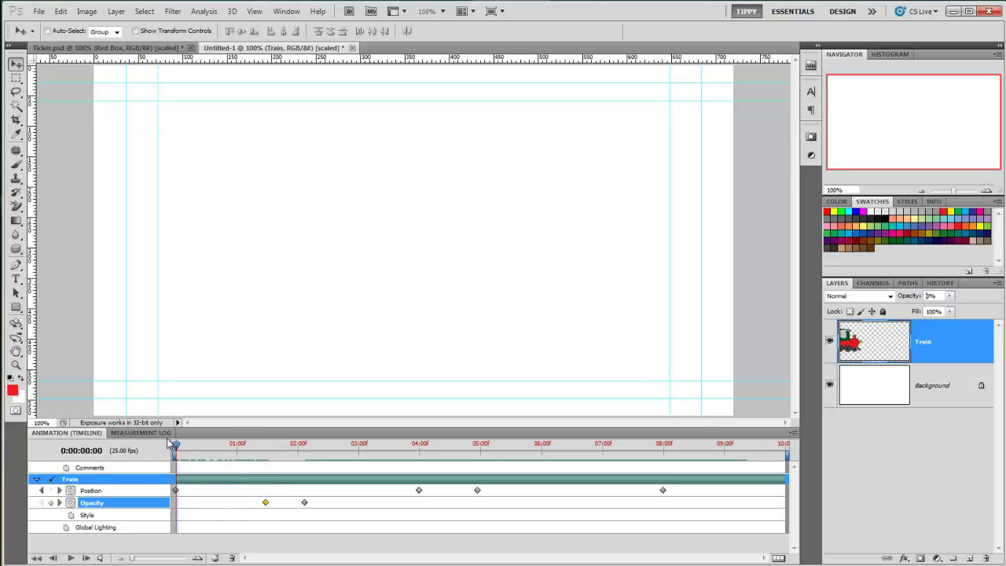
click(69, 557)
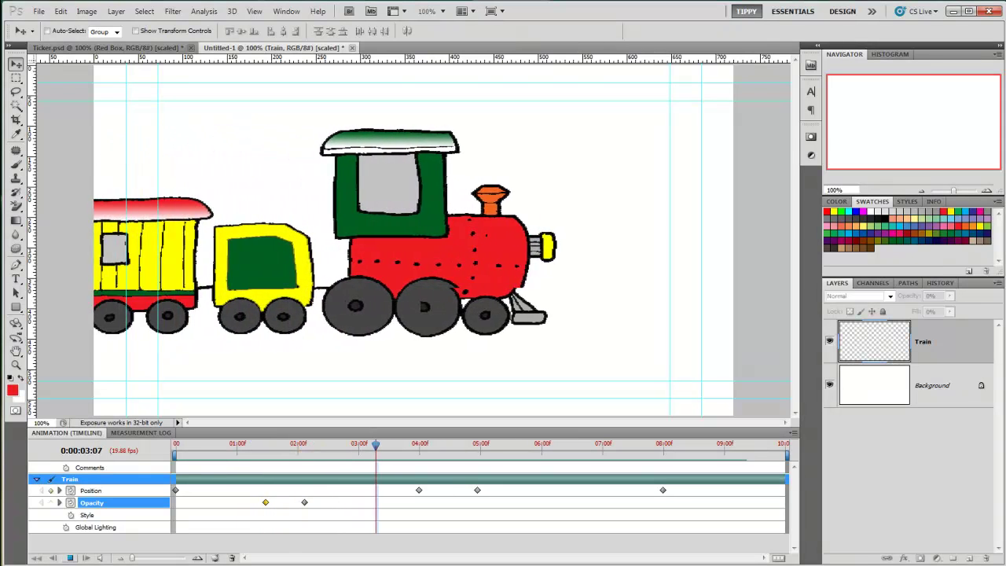
click(70, 558)
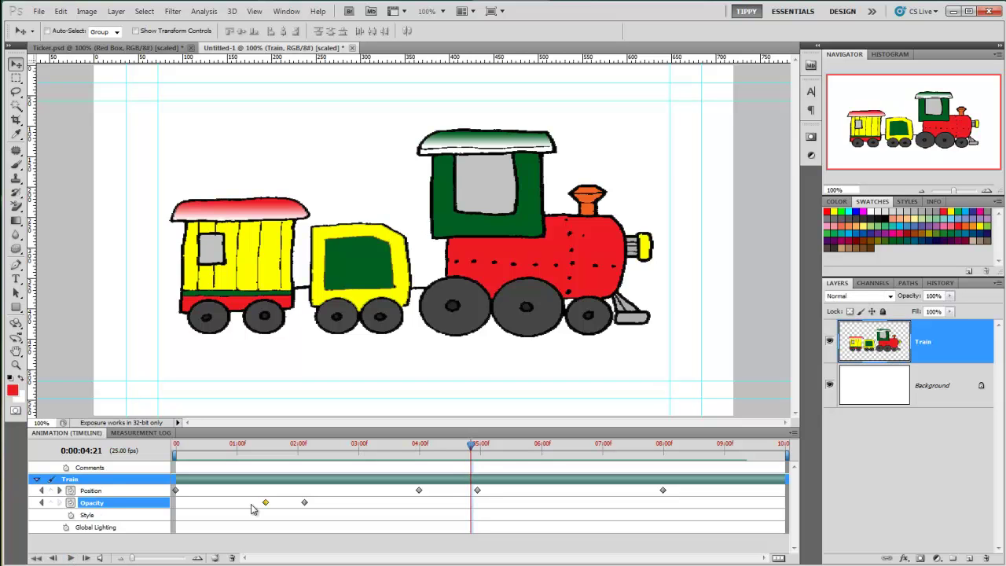
drag(472, 449, 446, 445)
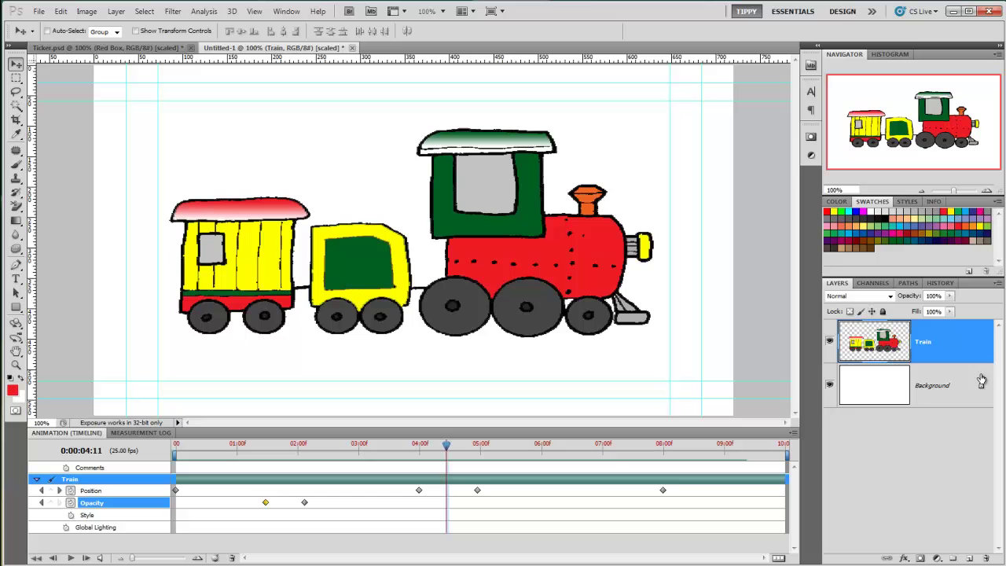
Keyframe the Style track at 4:11 with a light-cyan drop shadow offset down-left, size about 31 px.
click(70, 515)
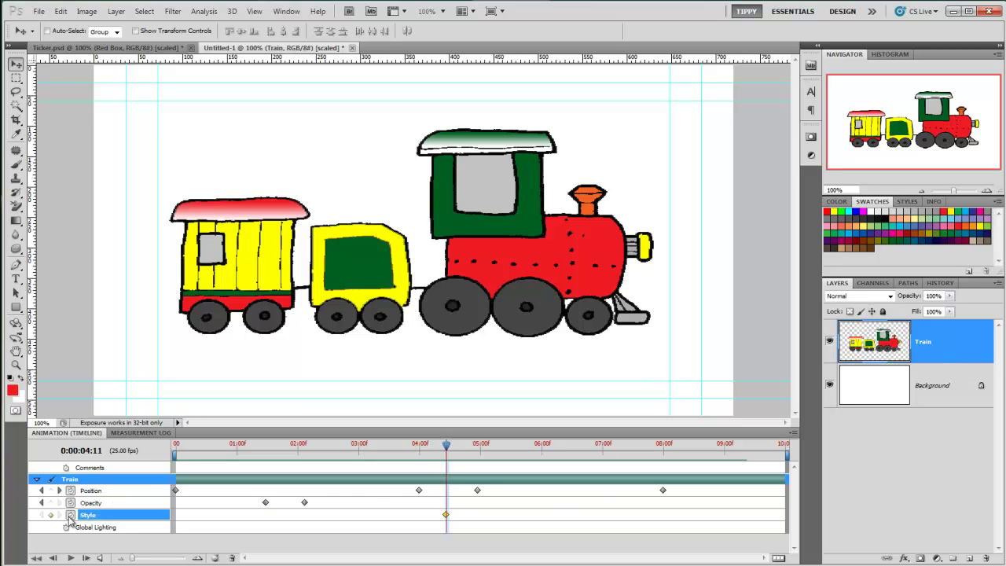
double_click(969, 342)
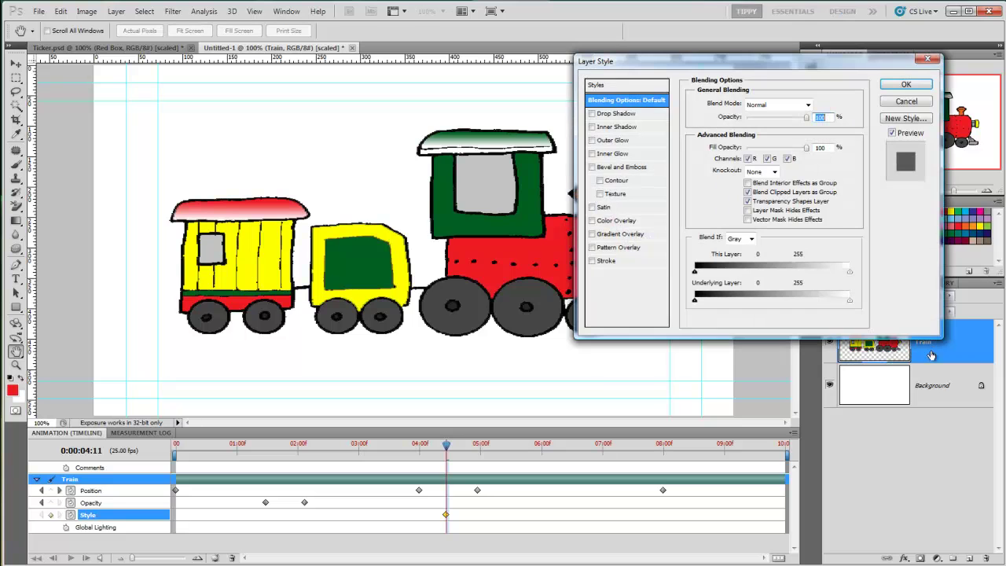
click(617, 114)
drag(479, 259, 474, 305)
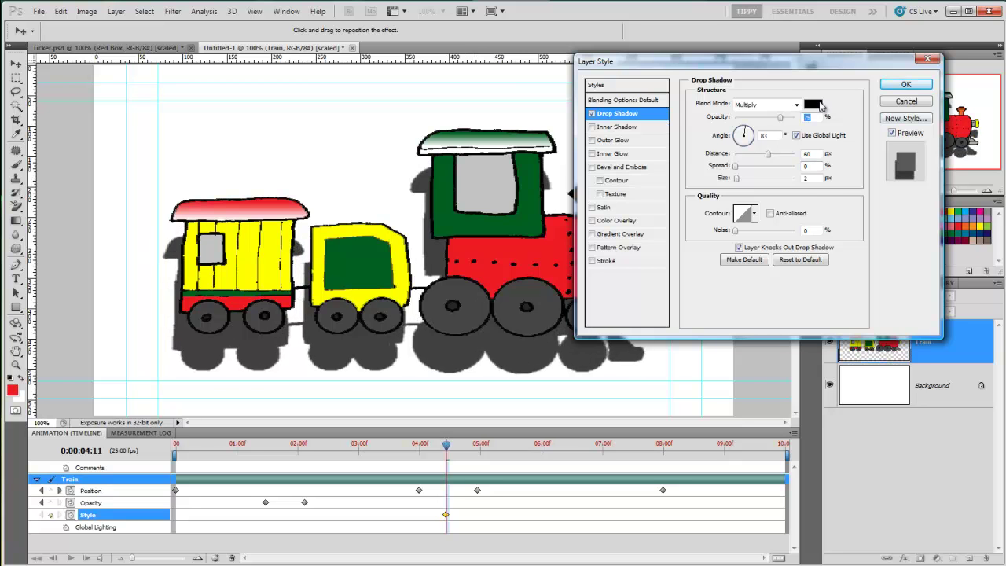
click(818, 105)
drag(674, 243, 608, 219)
click(819, 206)
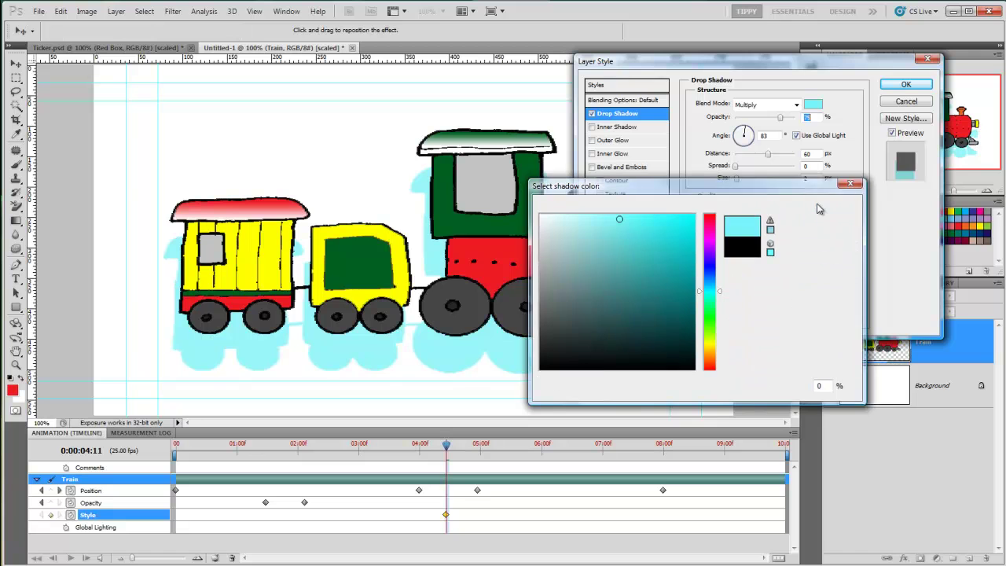
drag(739, 183, 759, 188)
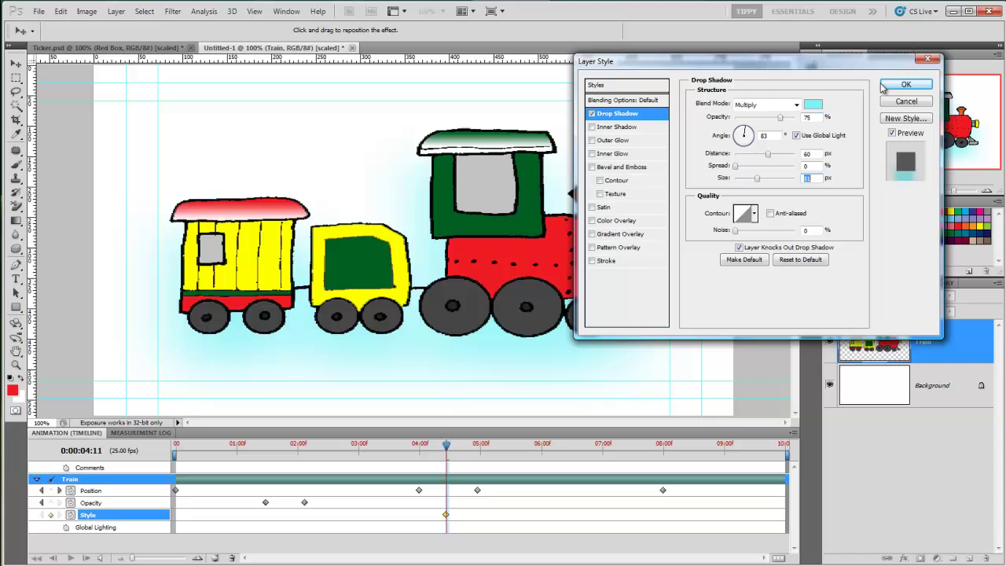
click(905, 84)
drag(460, 448, 421, 454)
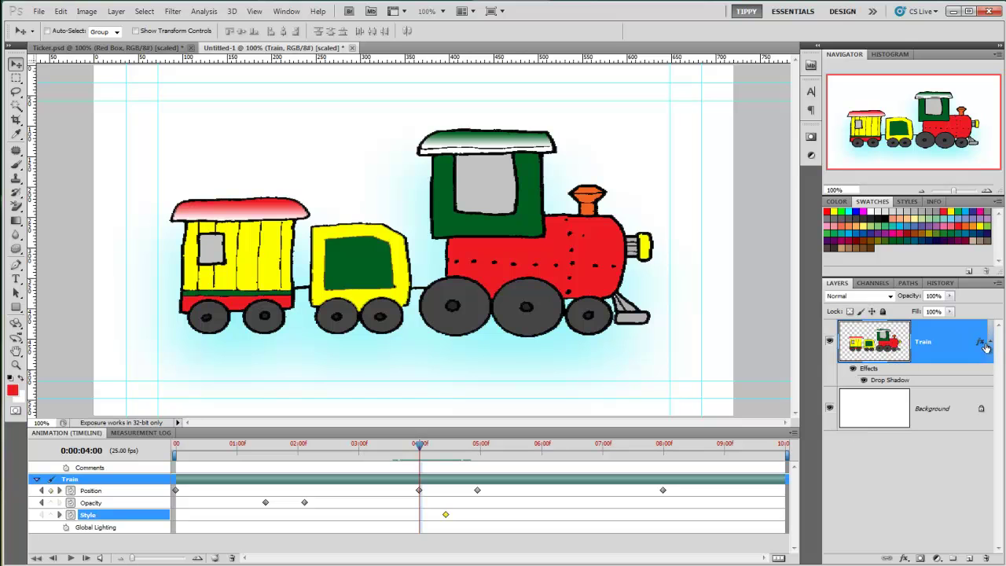
At 4:00, remove the Train layer's effects to create a shadow-free Style keyframe, then preview.
drag(987, 348, 989, 558)
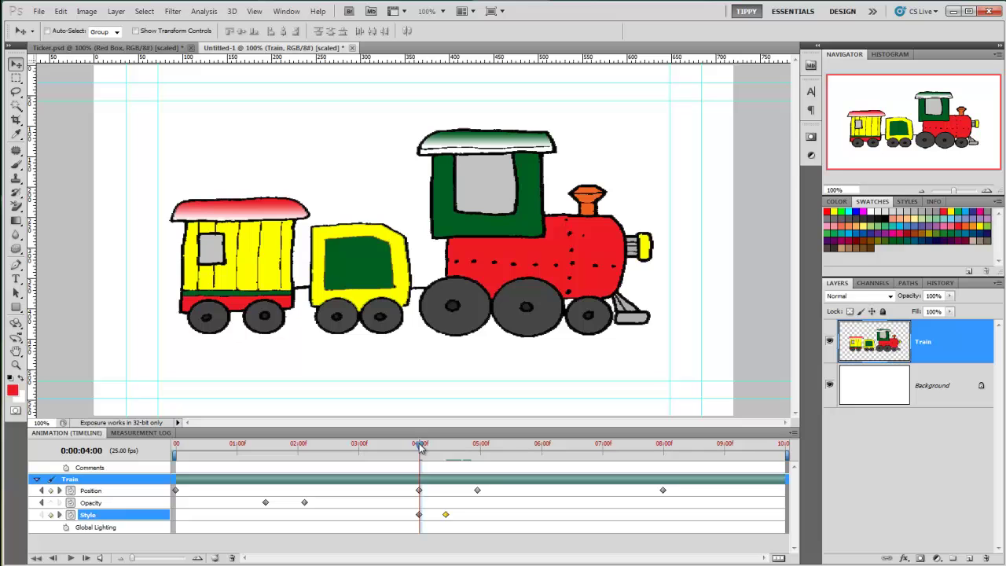
drag(421, 446, 123, 490)
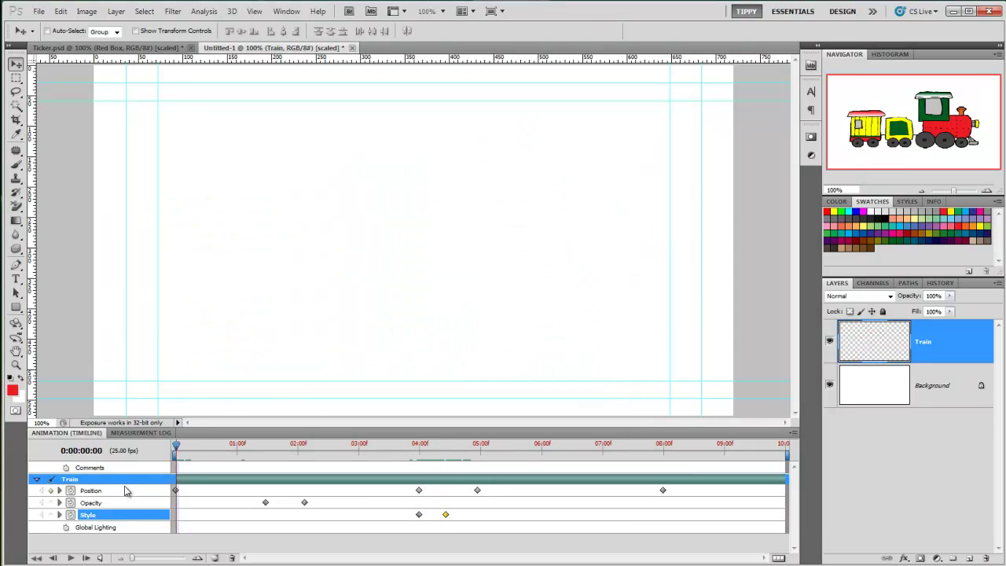
Play the train animation from the start to preview its fade-in, motion and cyan shadow.
click(70, 557)
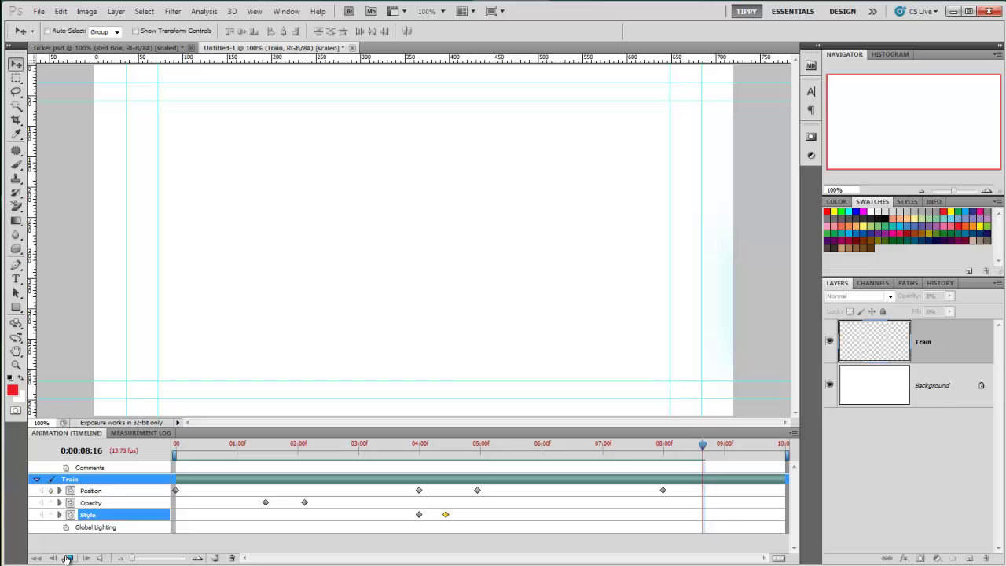
Stop playback and shift the later Position and Style keyframes about one second earlier.
click(67, 558)
click(409, 492)
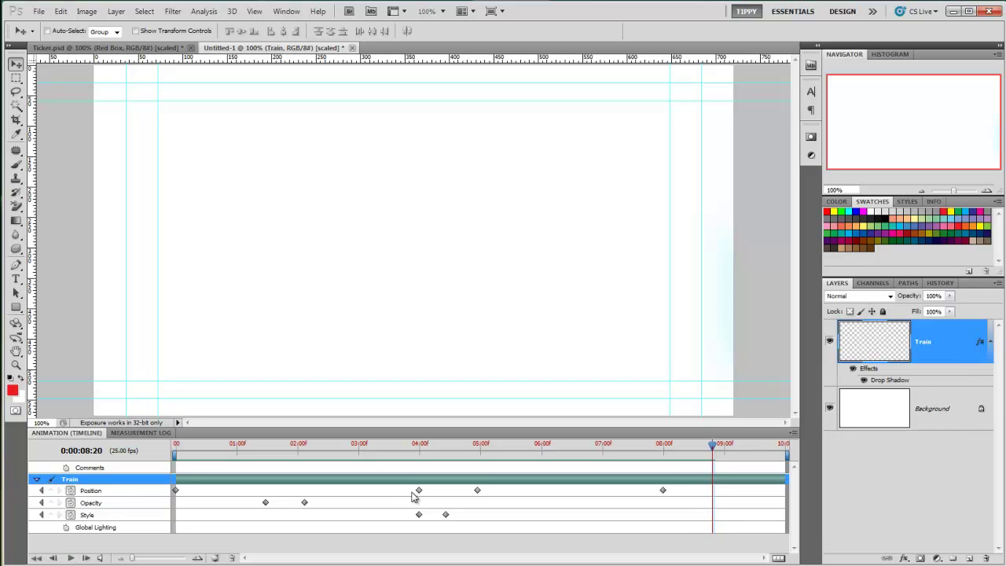
drag(407, 491, 506, 527)
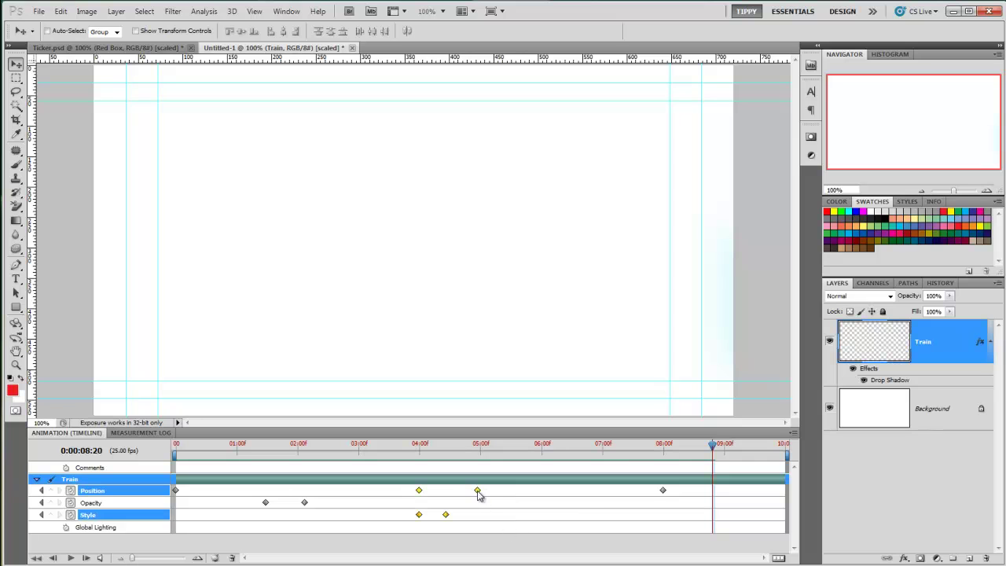
drag(419, 491, 351, 503)
Move the last Position keyframe to about 04:20 and replay the retimed animation from the start.
drag(664, 492, 462, 507)
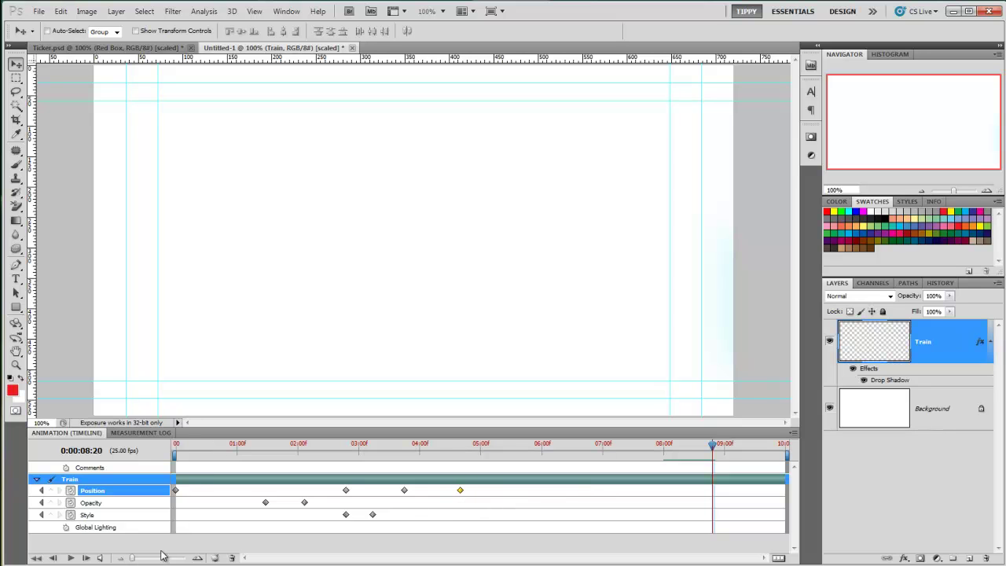
click(182, 446)
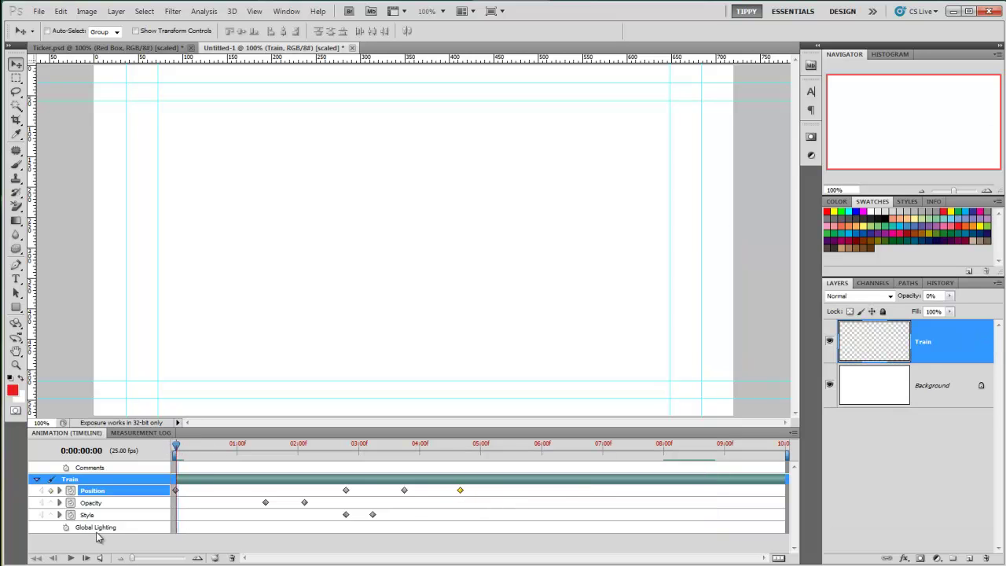
click(70, 557)
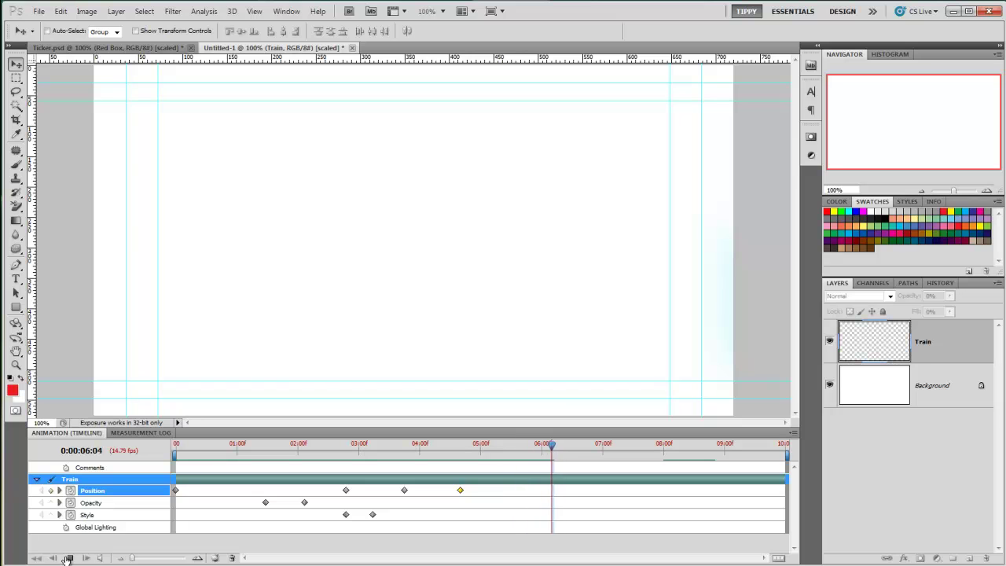
Stop the train playback and play the breaking-news ticker animation in Ticker.psd.
click(69, 557)
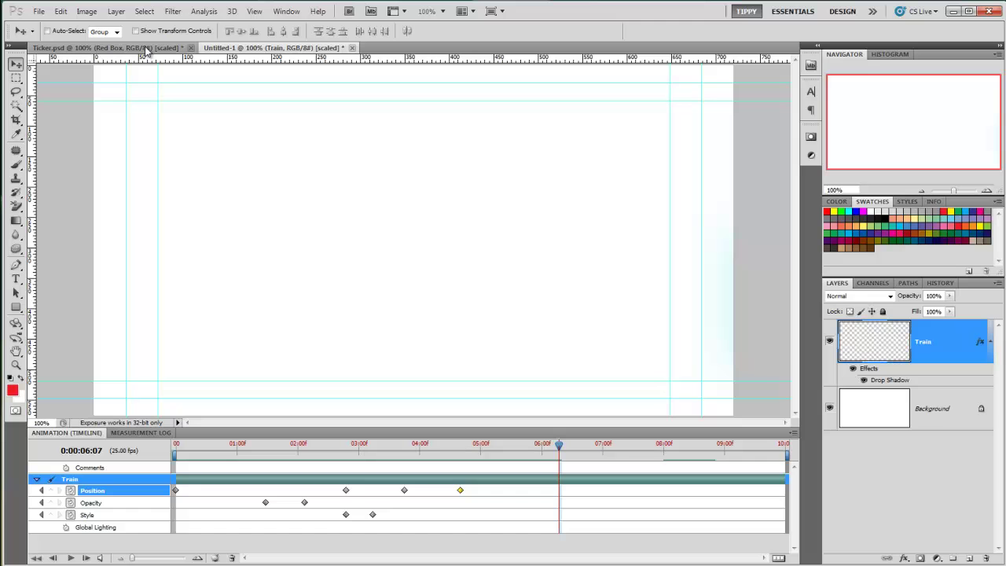
click(146, 48)
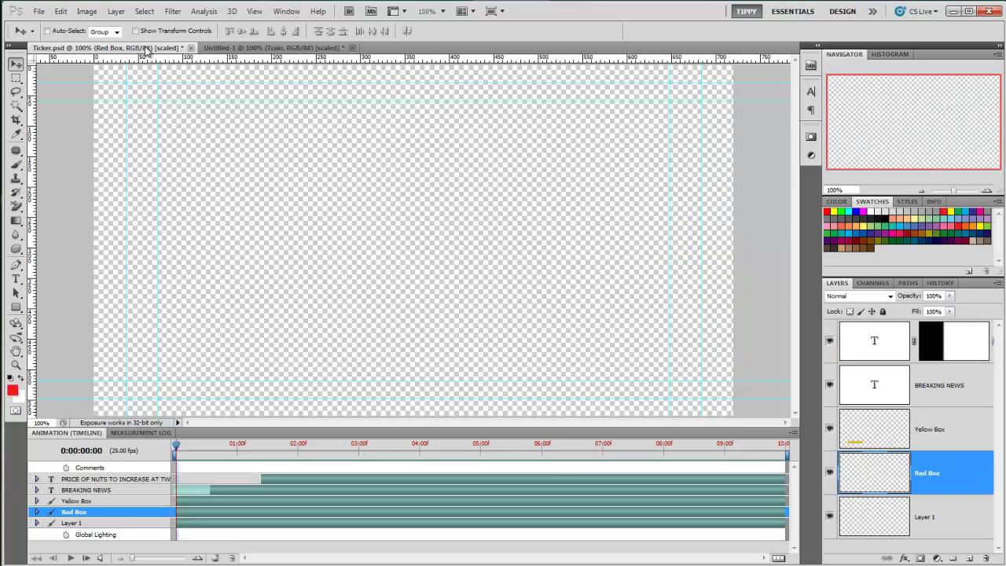
click(69, 557)
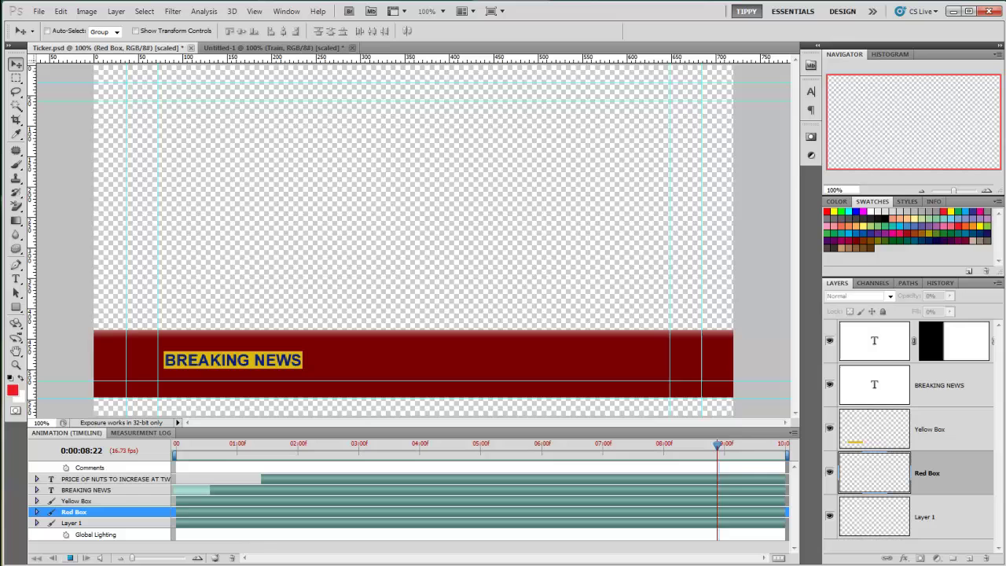
Rewind to frame 0, expose Red Box's Position keyframes, and scrub to frame 8 to see the bar slide up.
click(183, 446)
mouse_move(183, 446)
mouse_down()
mouse_move(174, 446)
mouse_move(188, 448)
mouse_up()
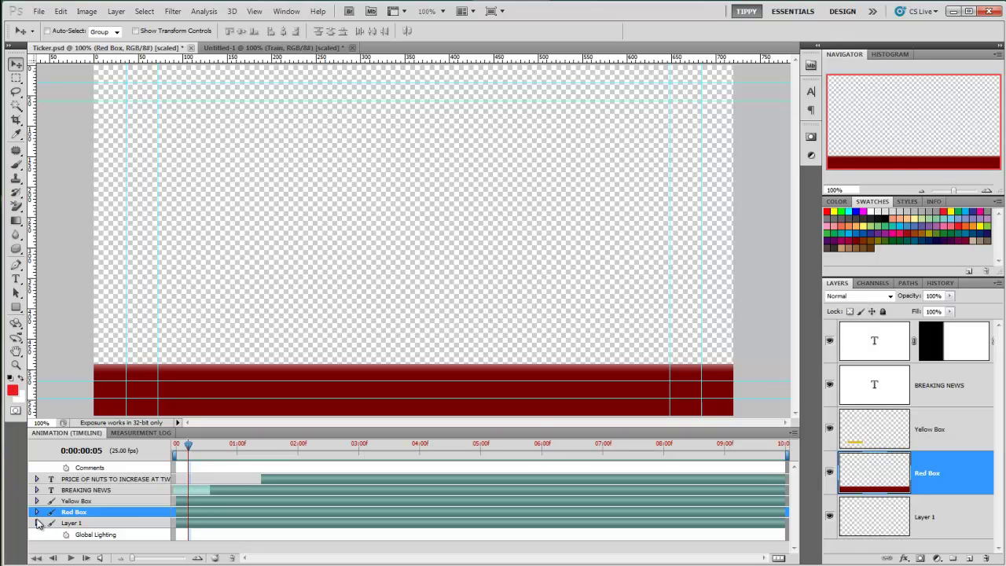
click(36, 511)
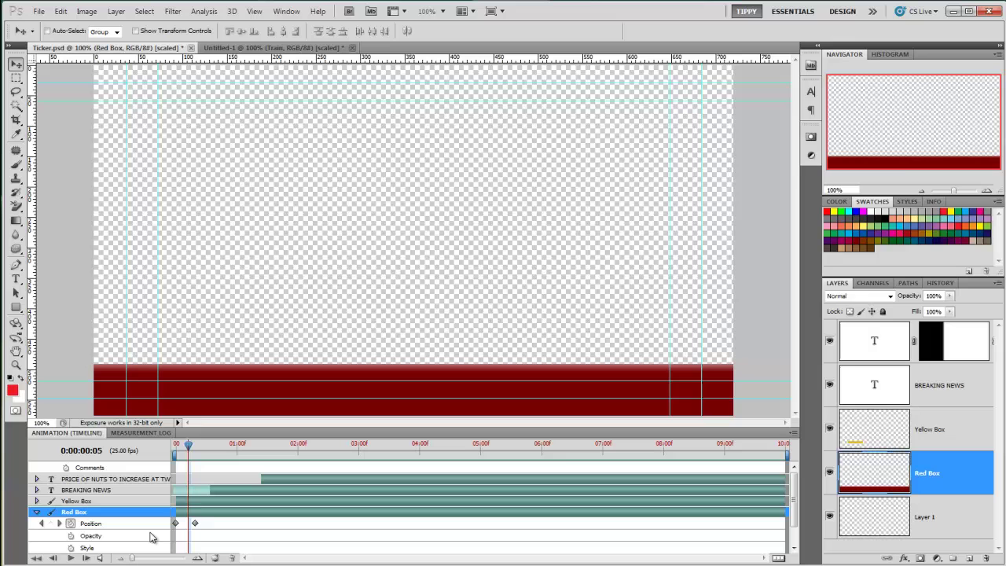
mouse_move(189, 448)
mouse_down()
mouse_move(172, 448)
mouse_move(192, 451)
mouse_up()
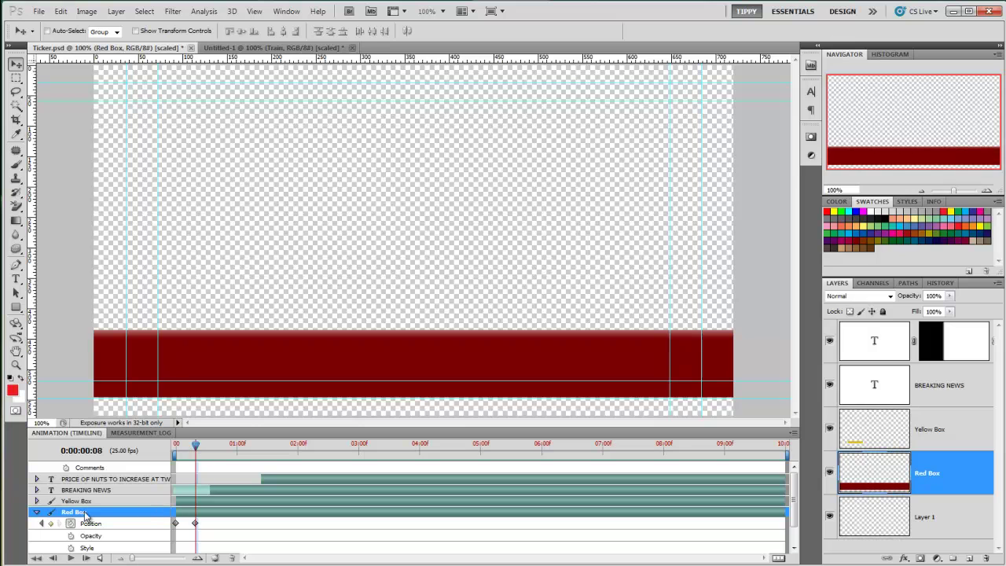
Expand the Yellow Box track and scrub through its opacity fade-in.
click(44, 502)
click(37, 501)
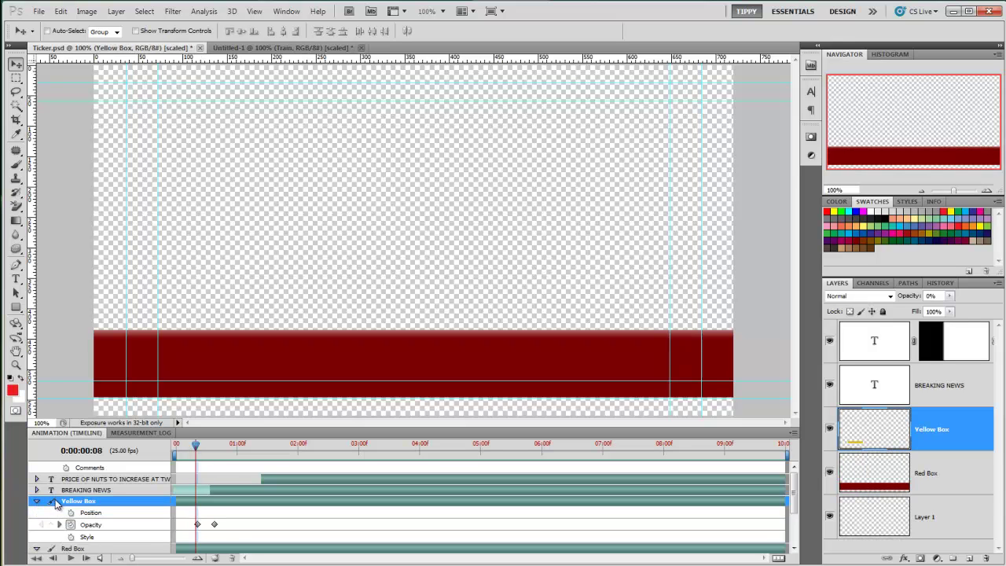
drag(197, 449, 216, 447)
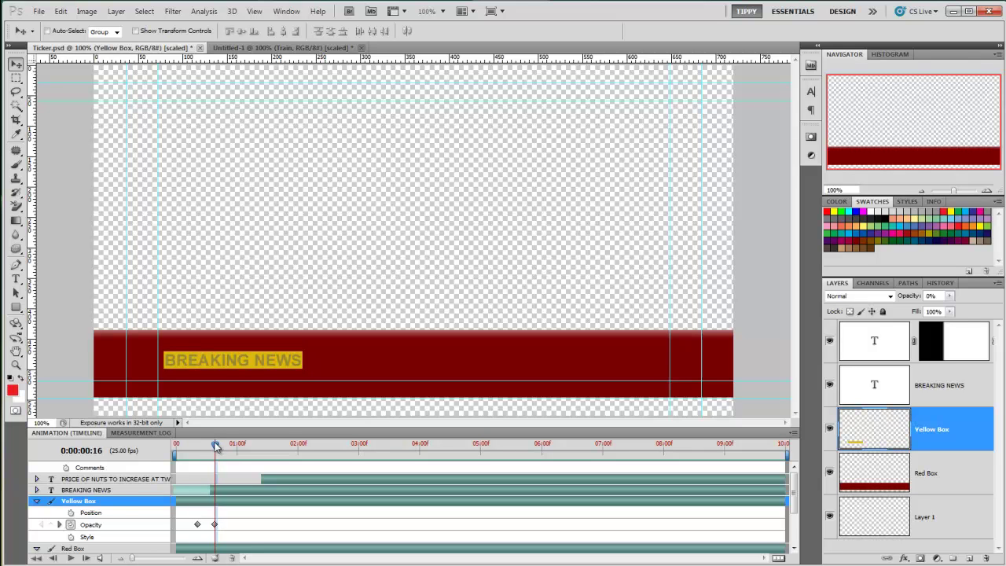
Step through the BREAKING NEWS opacity fade, then reveal the headline's Position keyframes near 01:10 and 09:00.
click(37, 490)
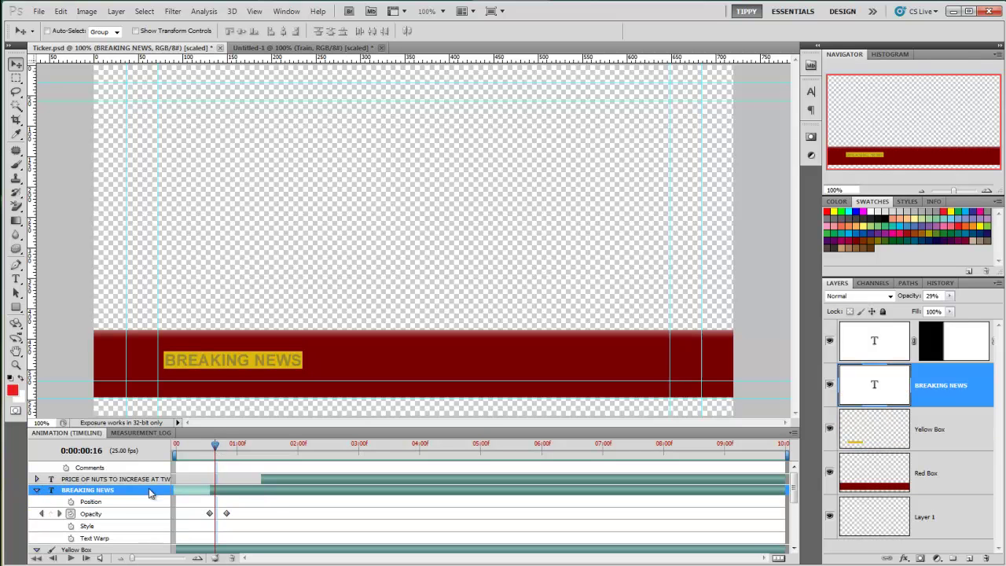
mouse_move(220, 448)
mouse_down()
mouse_move(211, 446)
mouse_move(221, 446)
mouse_up()
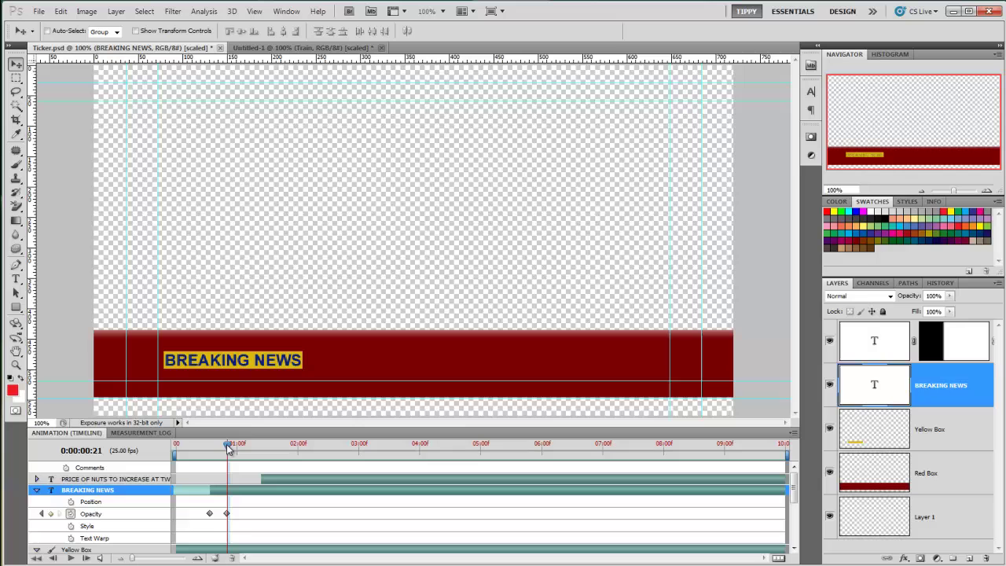
click(58, 514)
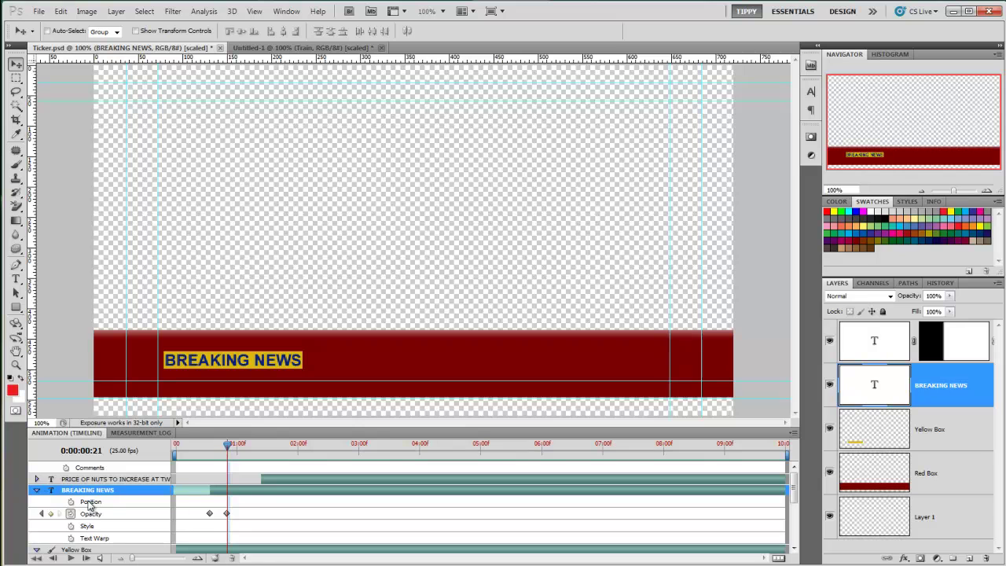
click(36, 479)
drag(229, 446, 367, 462)
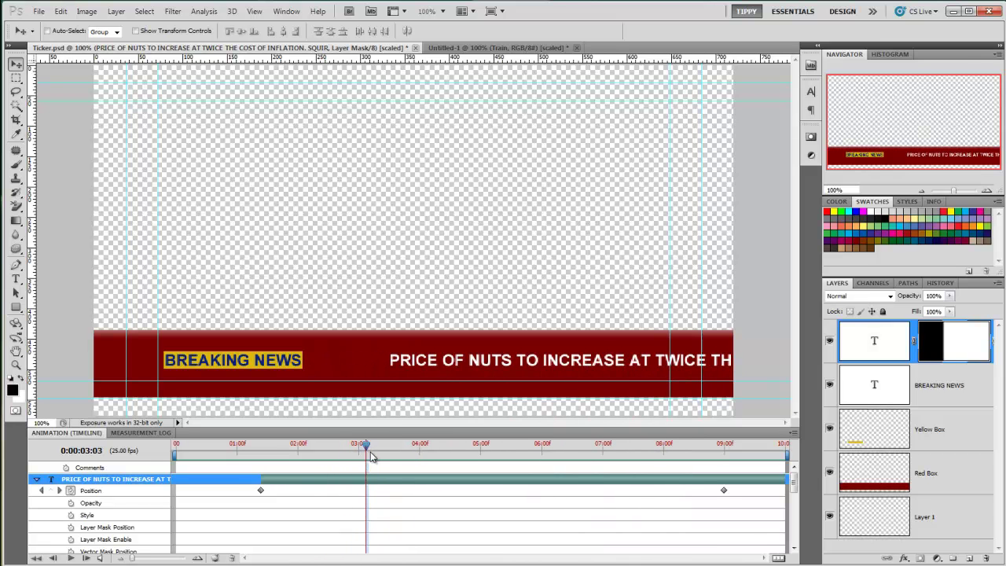
At 03:24, view the headline layer's soft-edged gradient mask alone, then return to the composite view.
drag(366, 445, 416, 446)
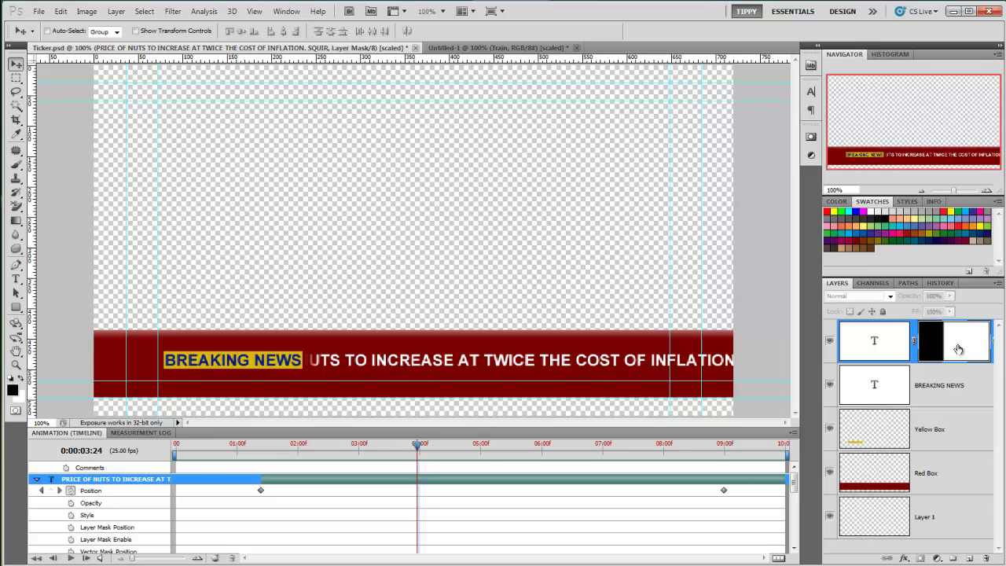
alt+click(960, 346)
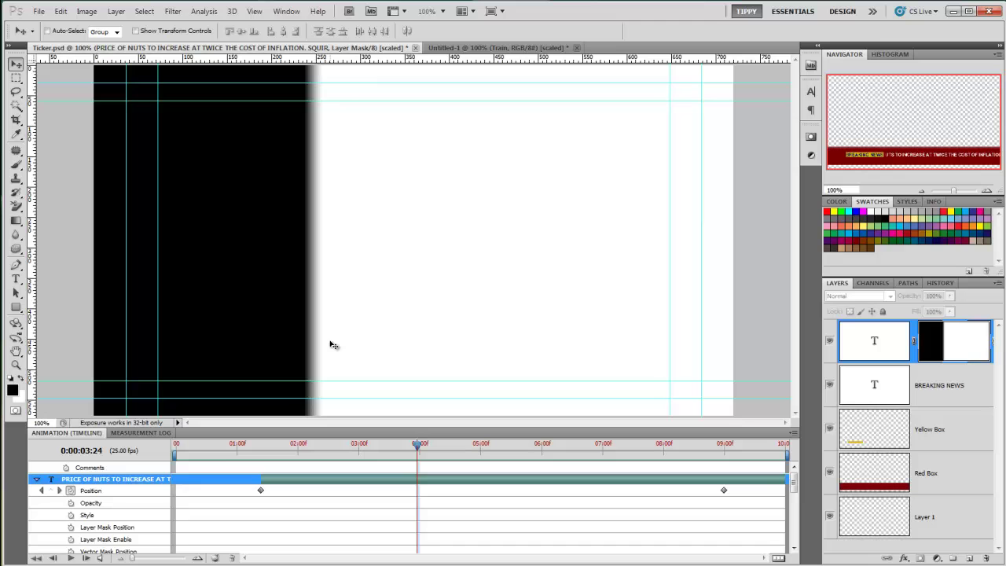
alt+click(966, 347)
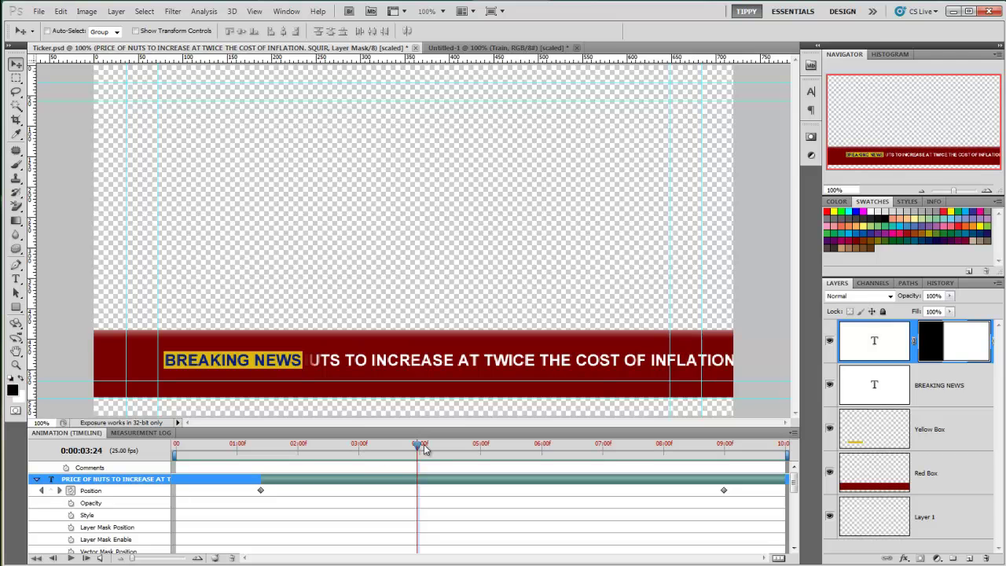
mouse_move(419, 448)
mouse_down()
mouse_move(427, 445)
mouse_move(405, 445)
mouse_up()
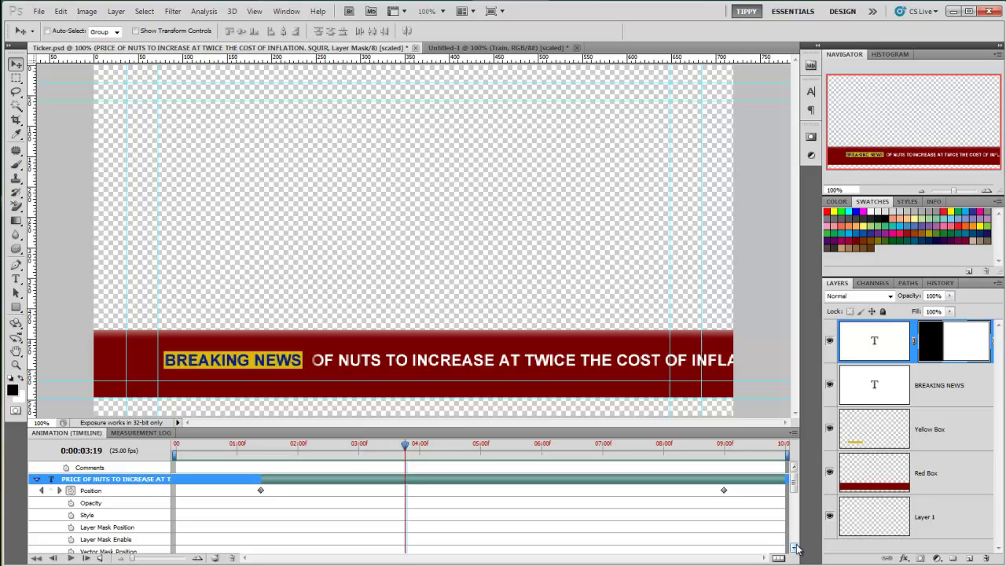
click(794, 547)
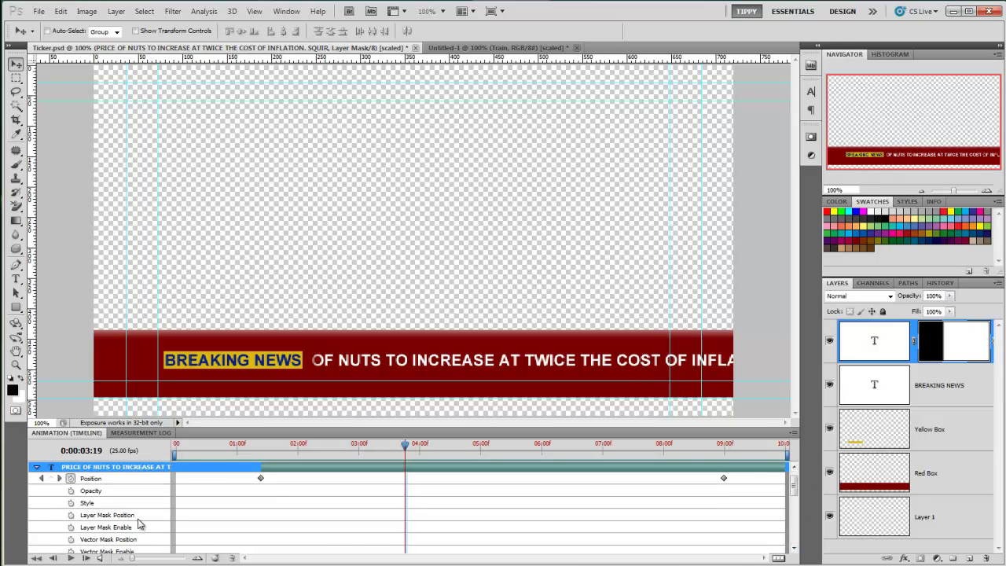
click(795, 548)
click(795, 548)
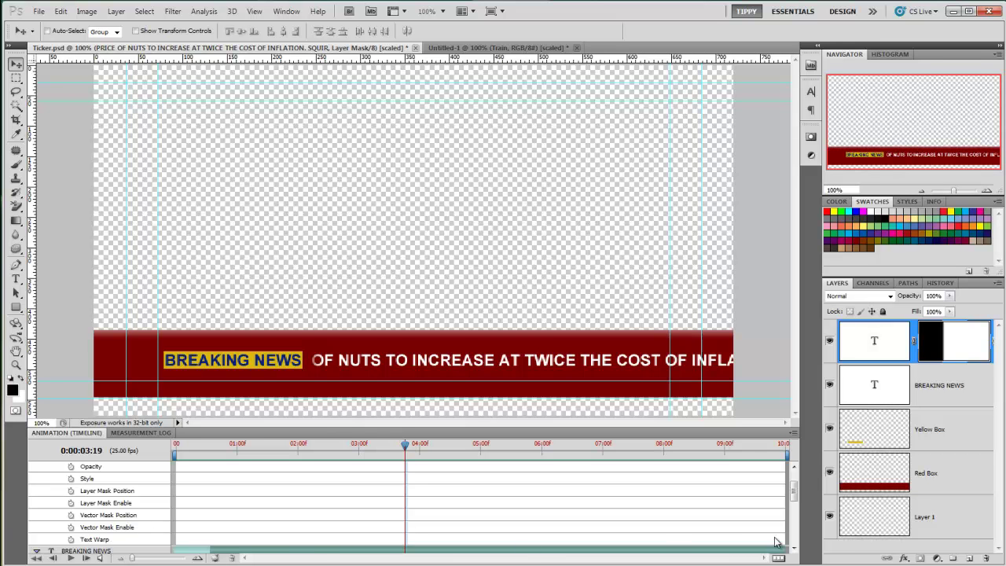
click(795, 550)
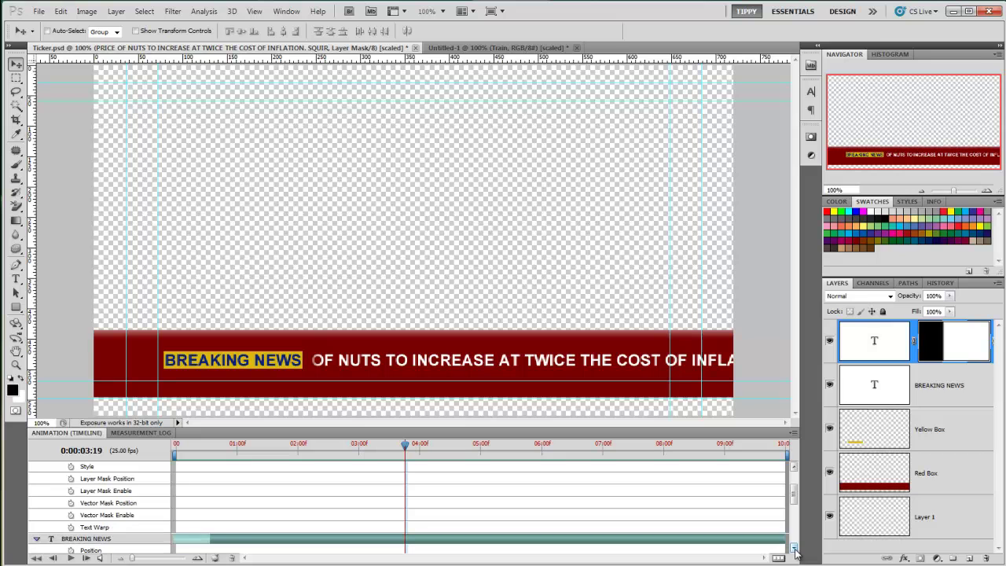
drag(795, 493, 794, 479)
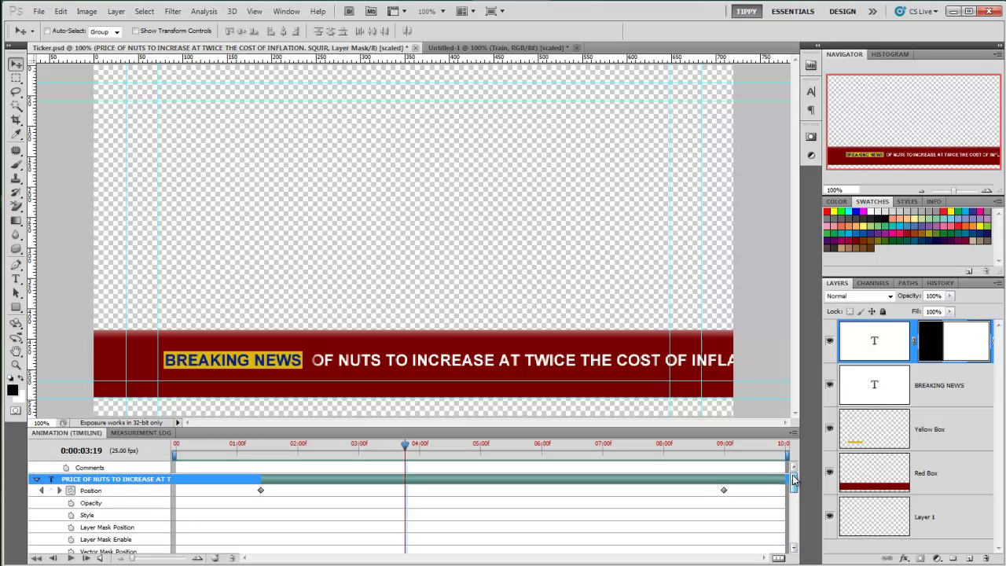